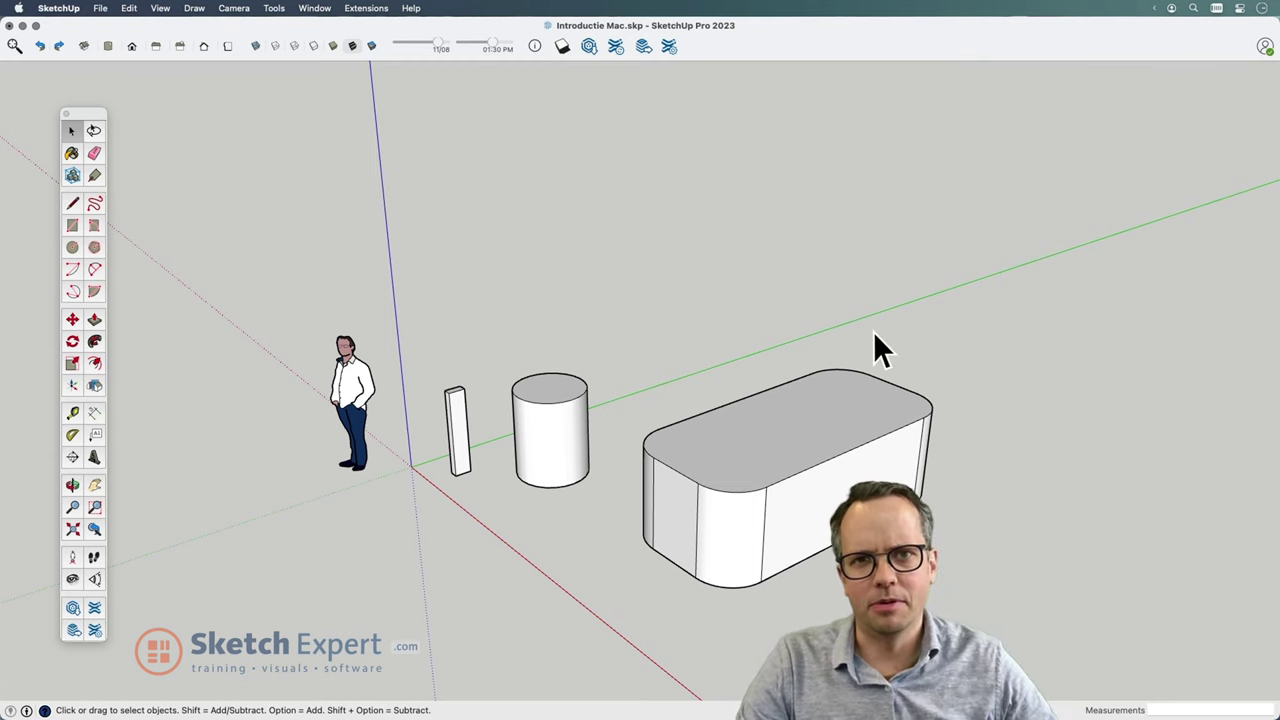
- Select the thin post, then open and close its group for editing
scroll(874, 331, "down", 1)
scroll(873, 331, "down", 1)
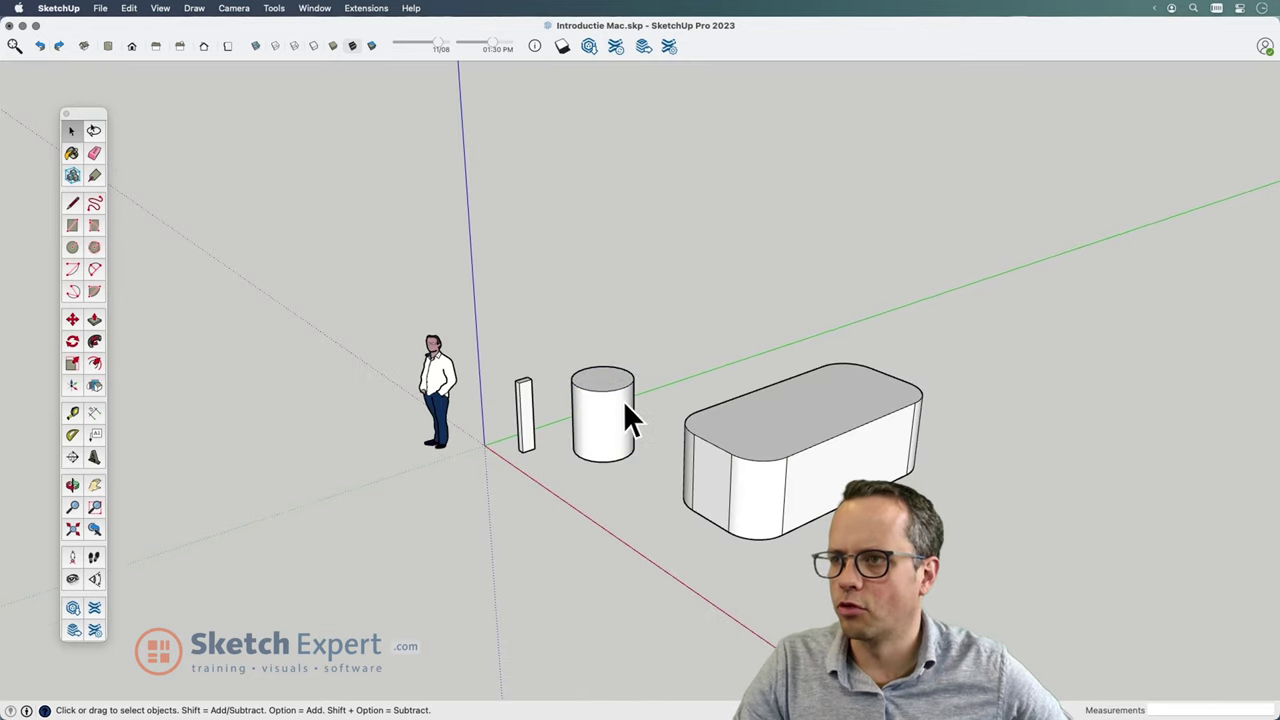
left_click(523, 424)
left_click(843, 340)
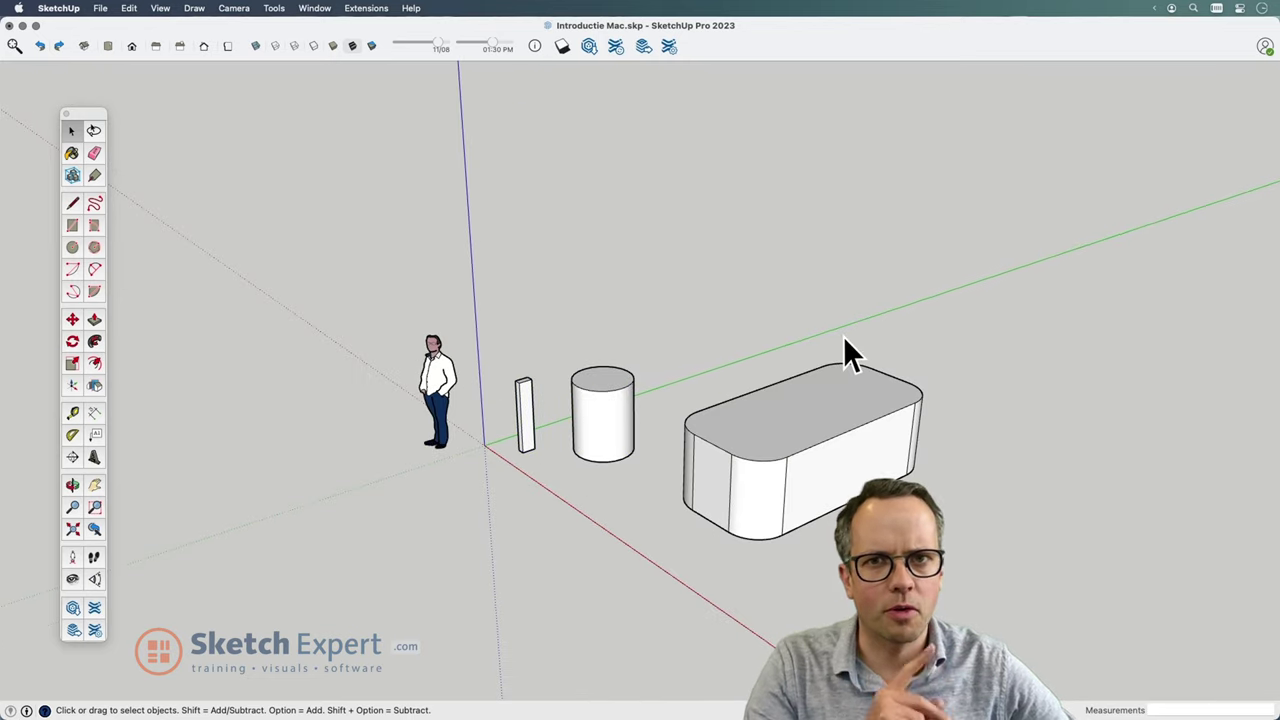
double_click(622, 403)
left_click(660, 304)
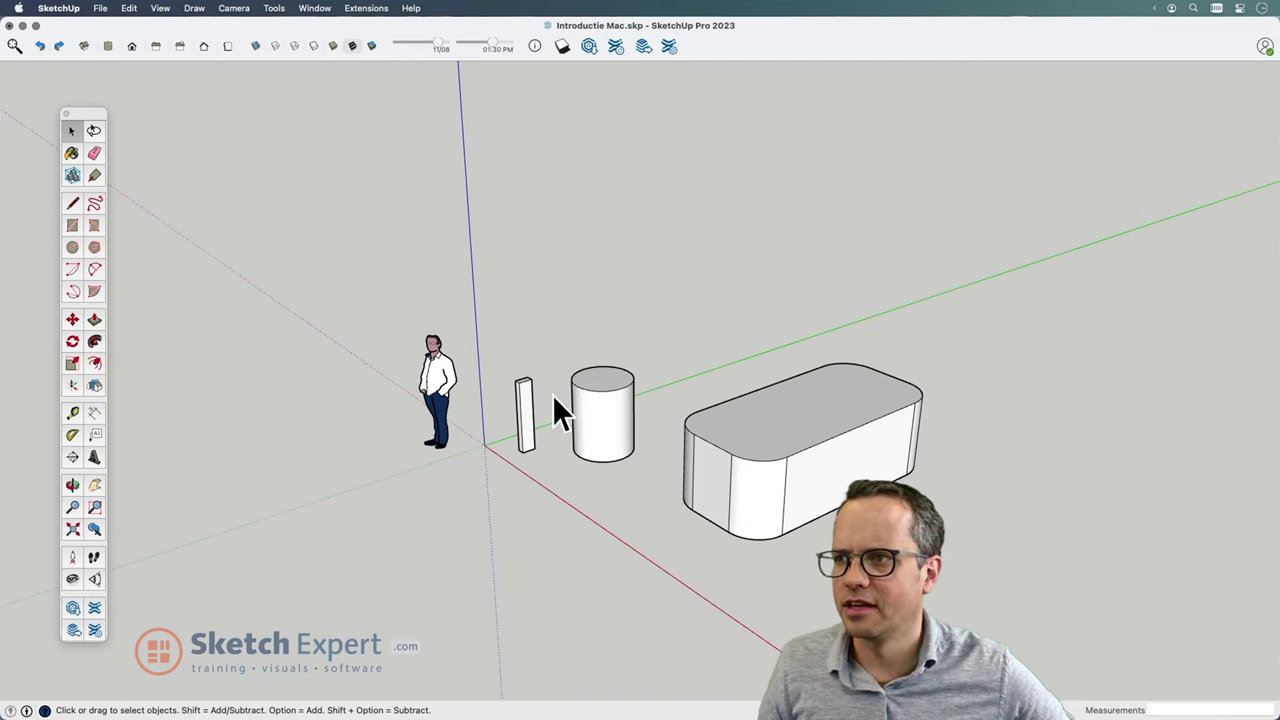
double_click(519, 426)
left_click(820, 335)
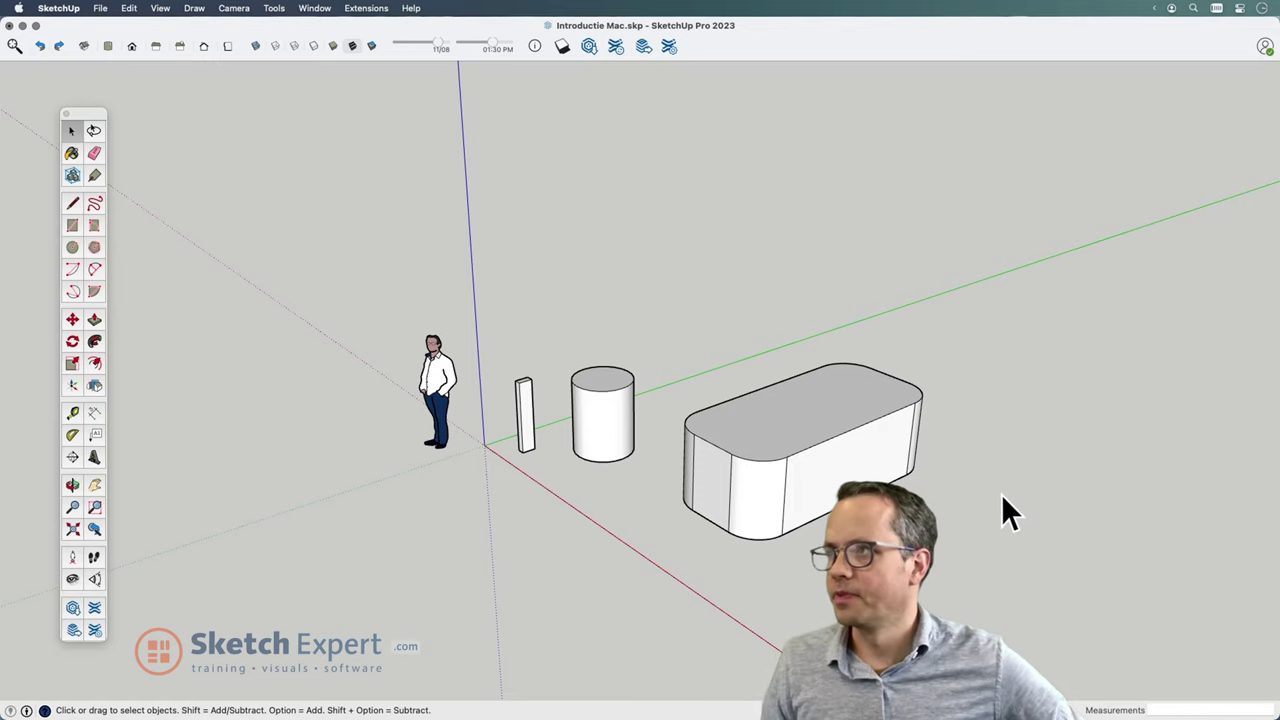
- Draw a 5000 × 3000 mm rectangle on the ground, replacing a first undone attempt
left_click(72, 225)
scroll(334, 337, "down", 3)
scroll(334, 337, "down", 2)
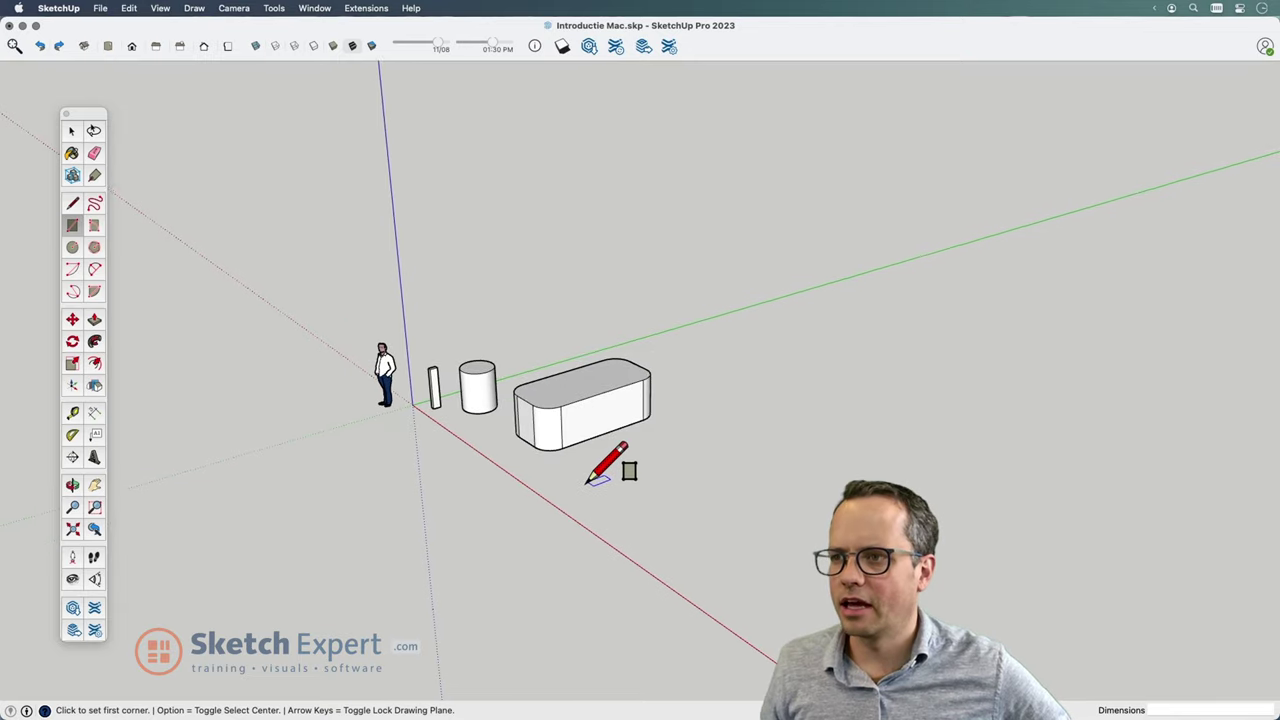
left_click(587, 482)
left_click(853, 476)
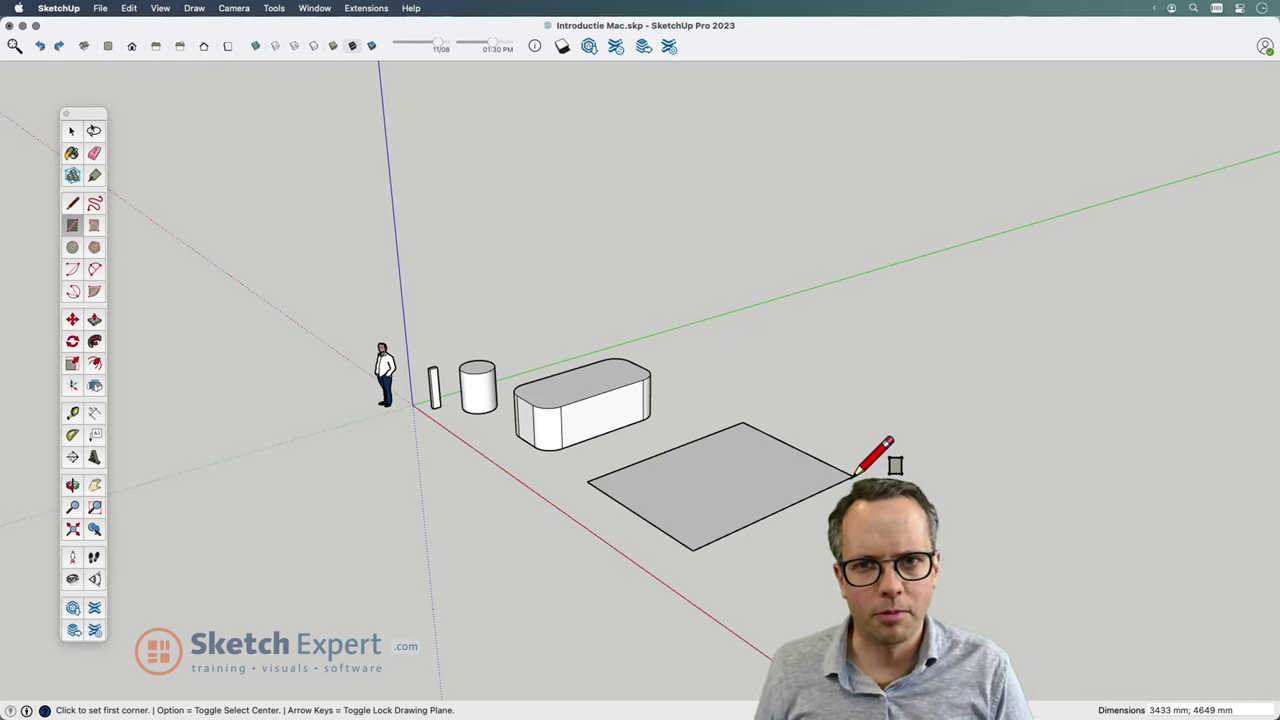
key("super+z")
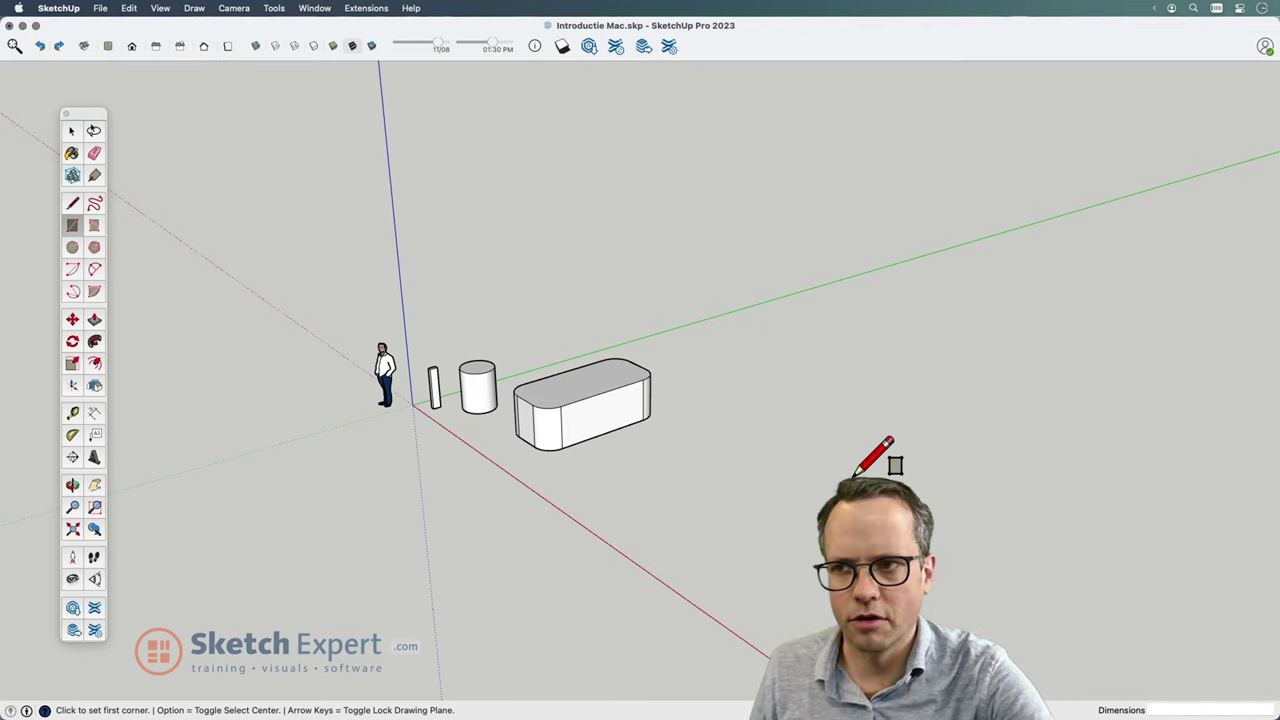
left_click(624, 484)
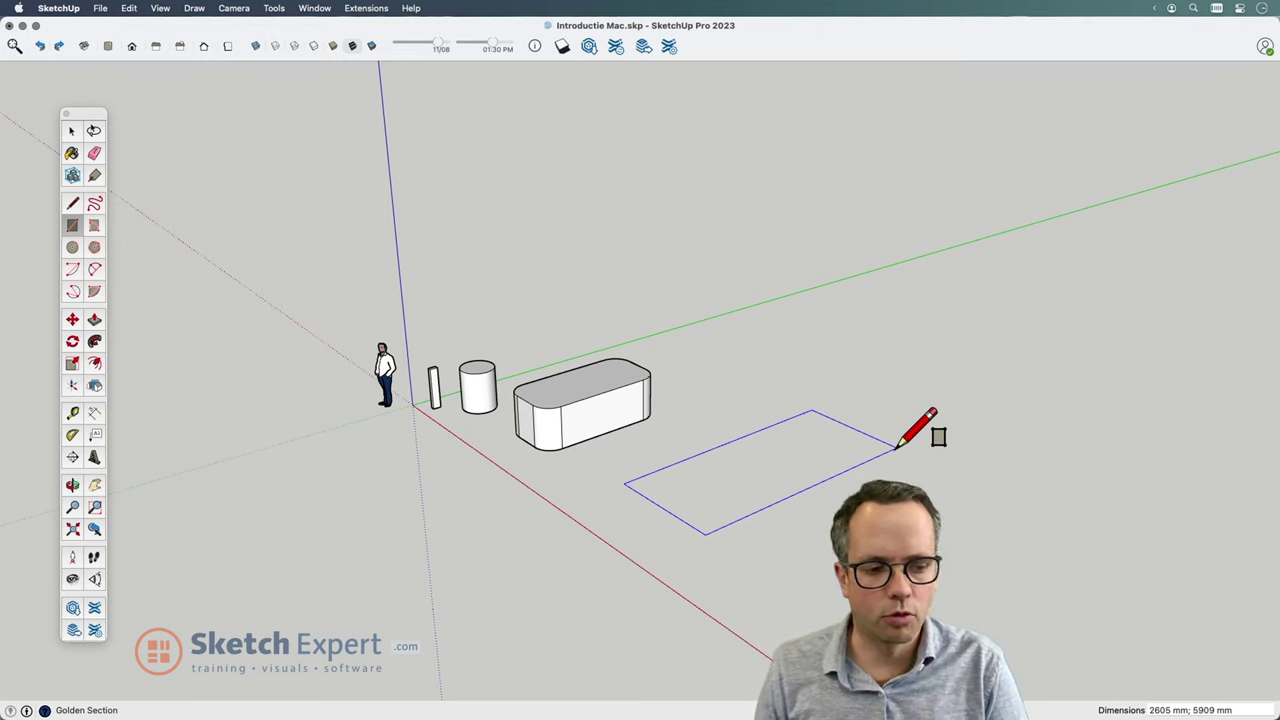
type("5")
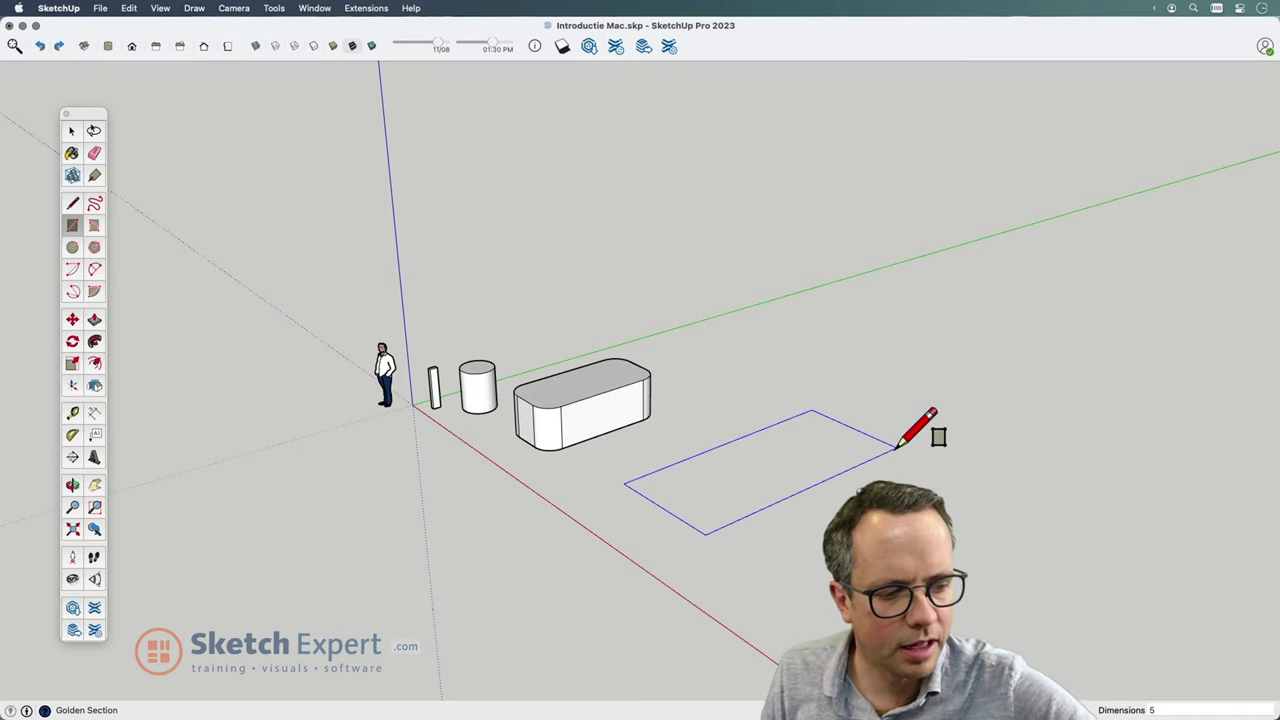
type("000;")
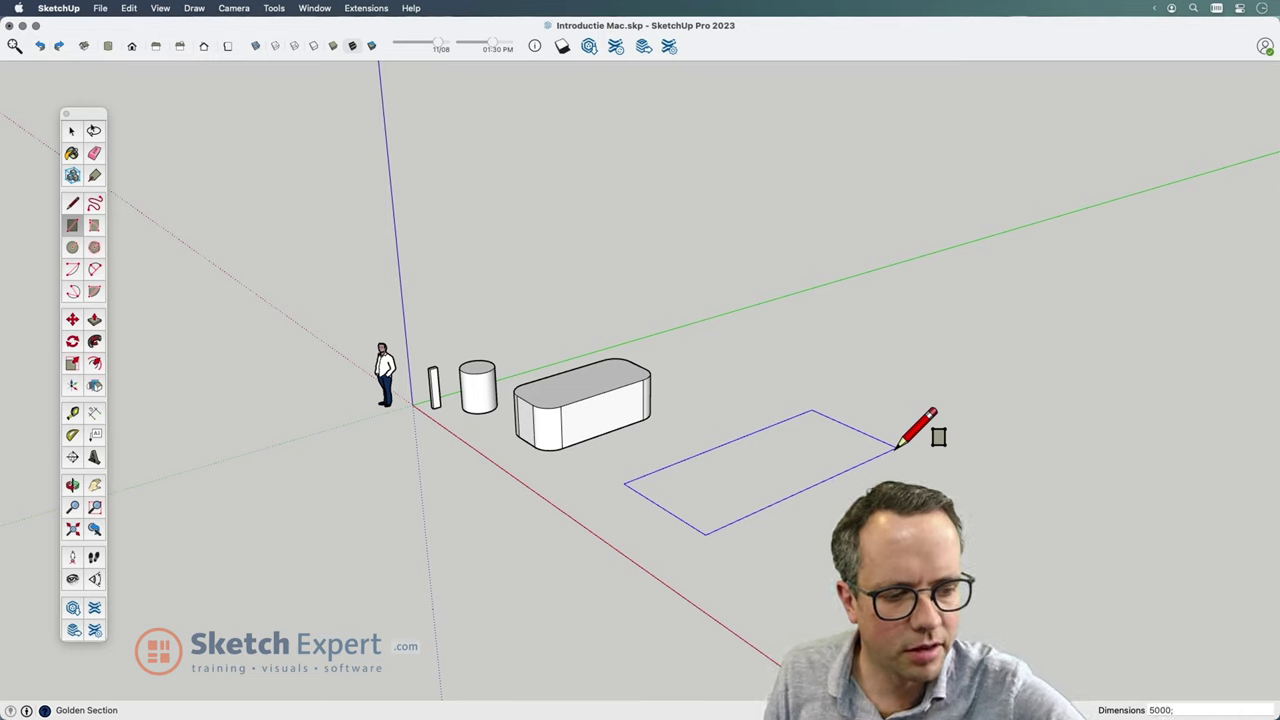
type("3000")
key("Return")
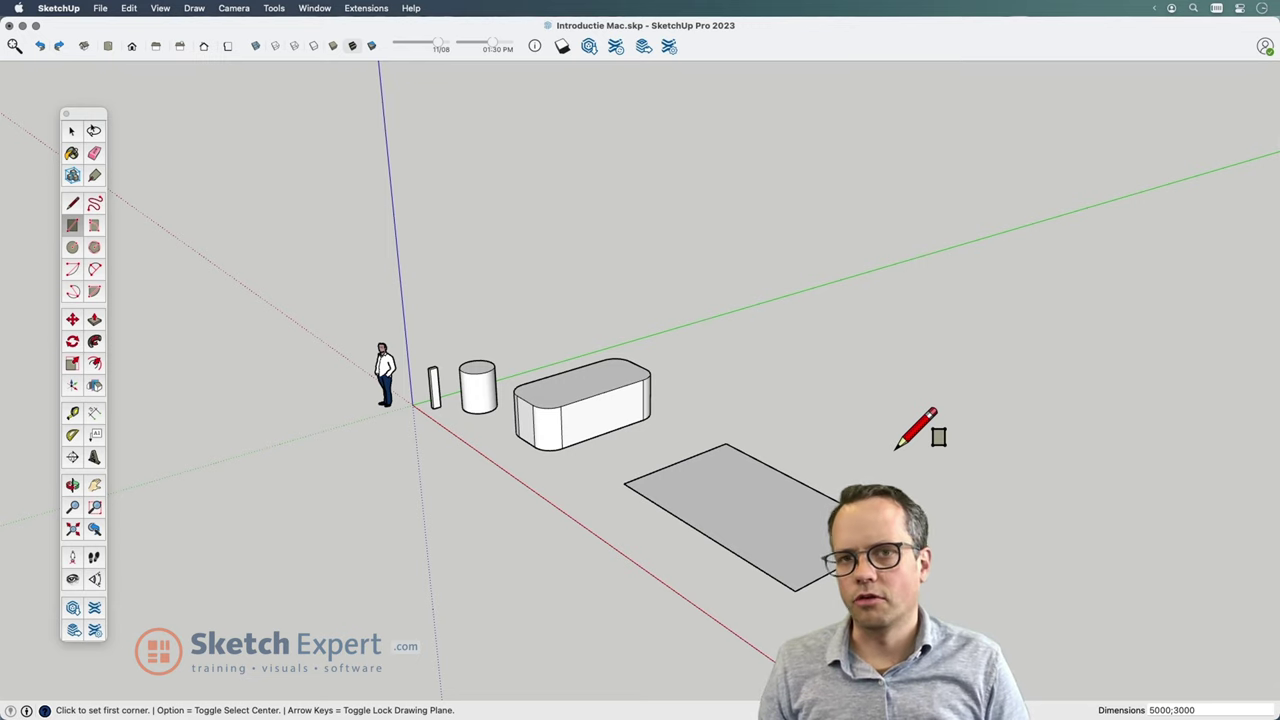
key("space")
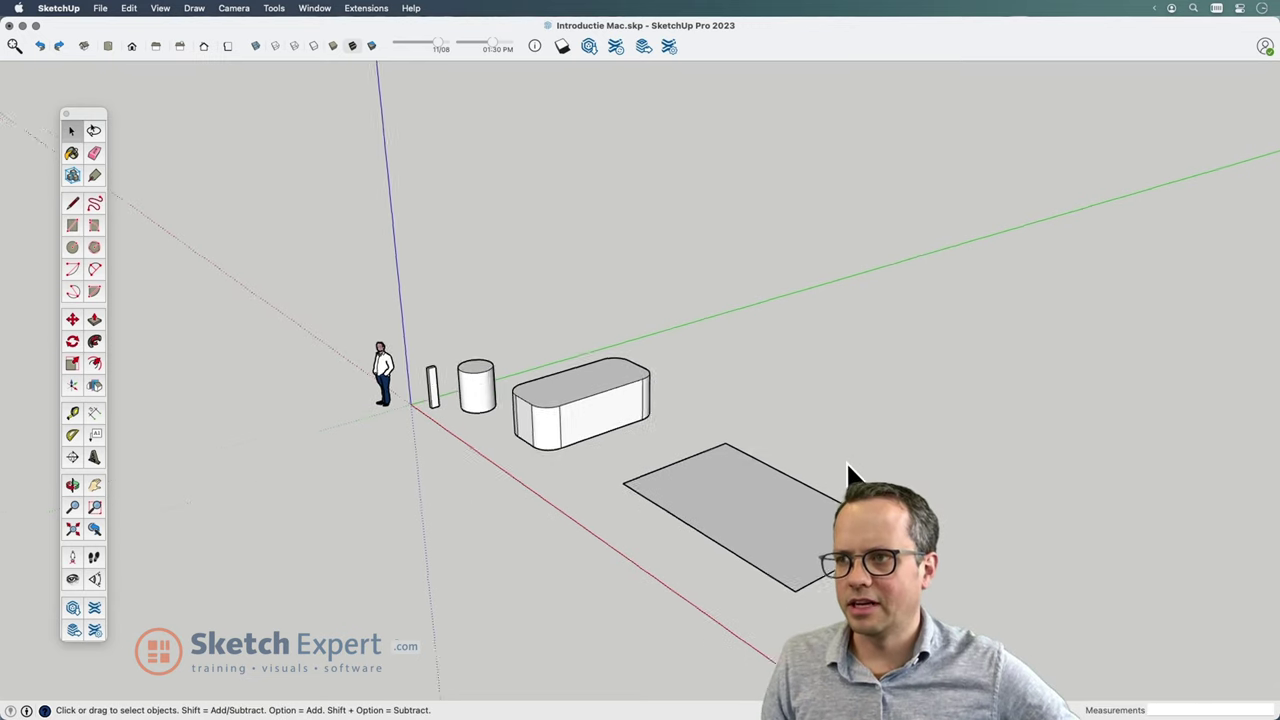
- Move the cylinder through trial spots near the green axis, the rectangle and the rounded box
middle_click_drag(850, 472, 743, 457)
scroll(571, 443, "up", 5)
left_click(566, 422)
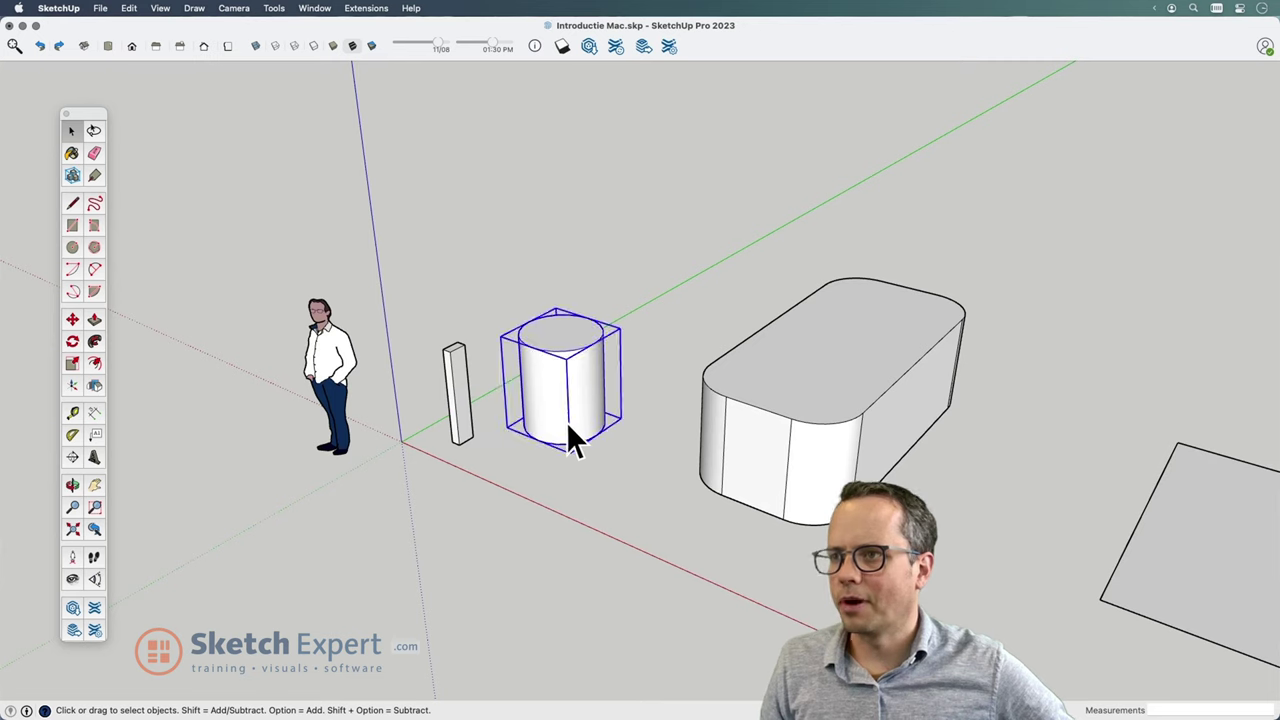
left_click(72, 319)
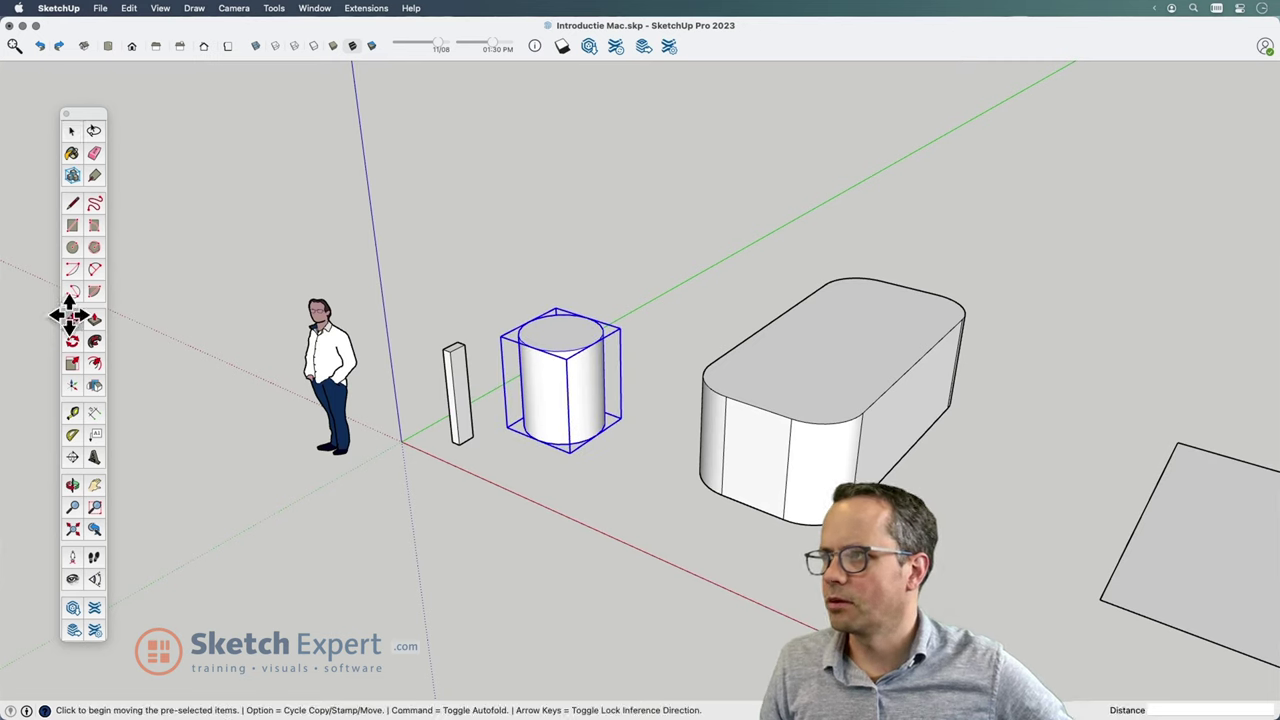
left_click(566, 449)
left_click(684, 344)
left_click(679, 345)
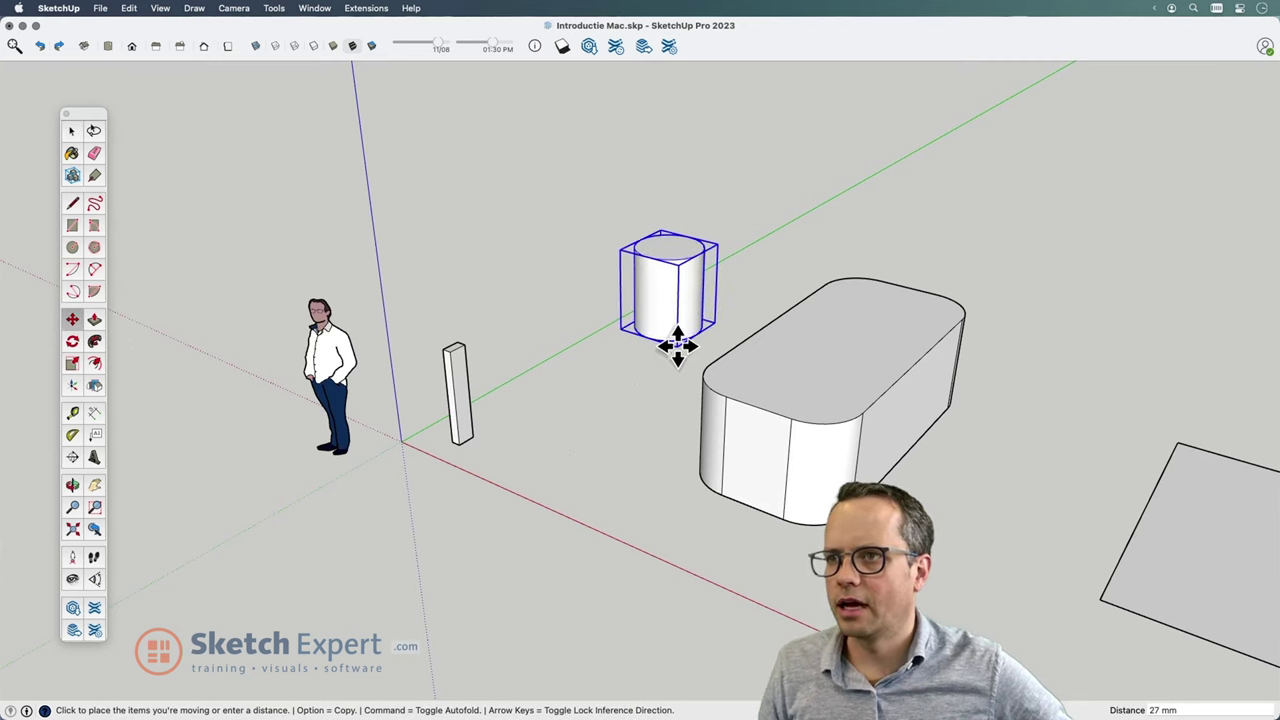
left_click(983, 271)
left_click(983, 271)
left_click(1148, 294)
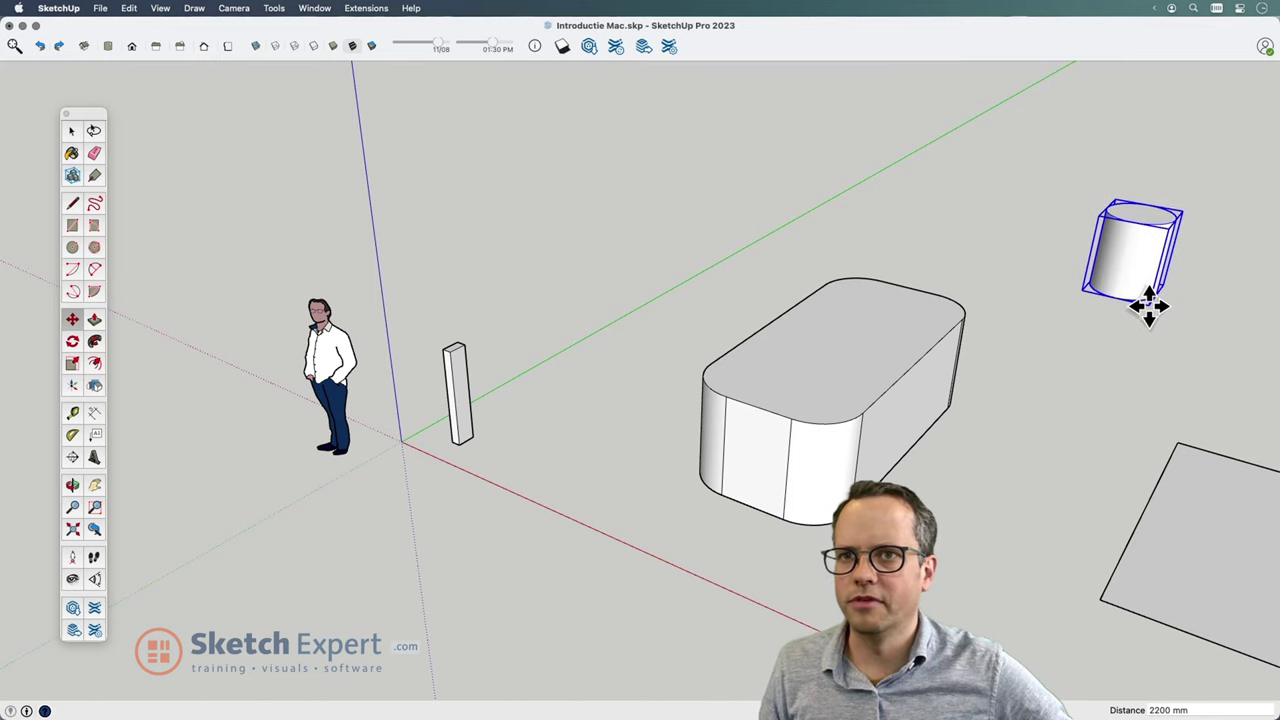
left_click(1148, 294)
left_click(1158, 428)
left_click(1158, 428)
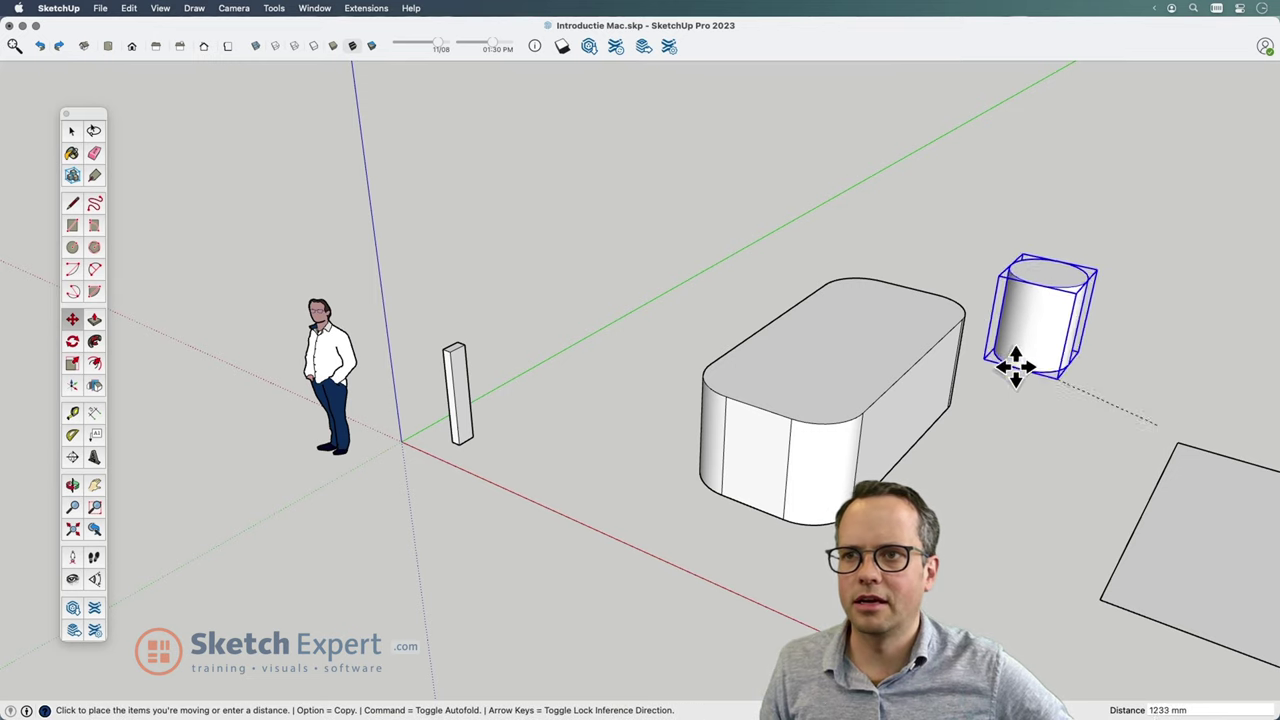
left_click(818, 376)
left_click(818, 376)
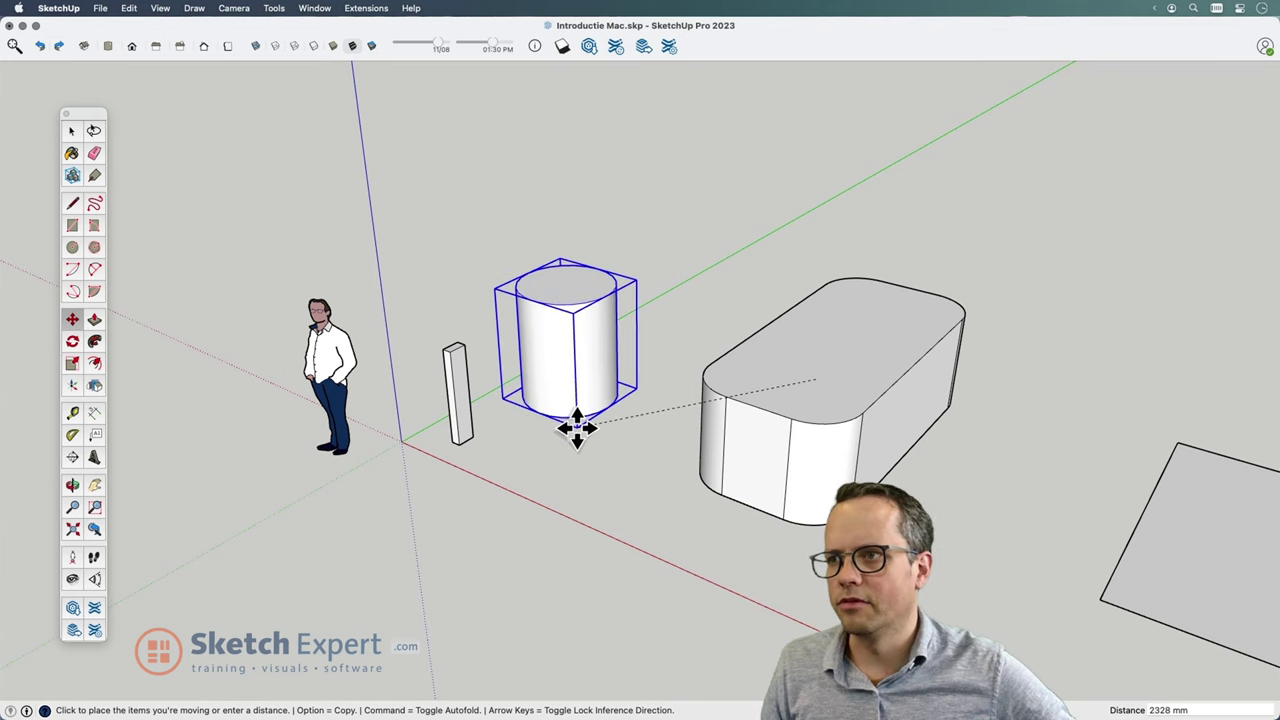
left_click(566, 480)
- Set the cylinder down next to the thin post and clear its selection
mouse_move(566, 480)
middle_mouse_down()
mouse_move(770, 378)
mouse_move(729, 386)
middle_mouse_up()
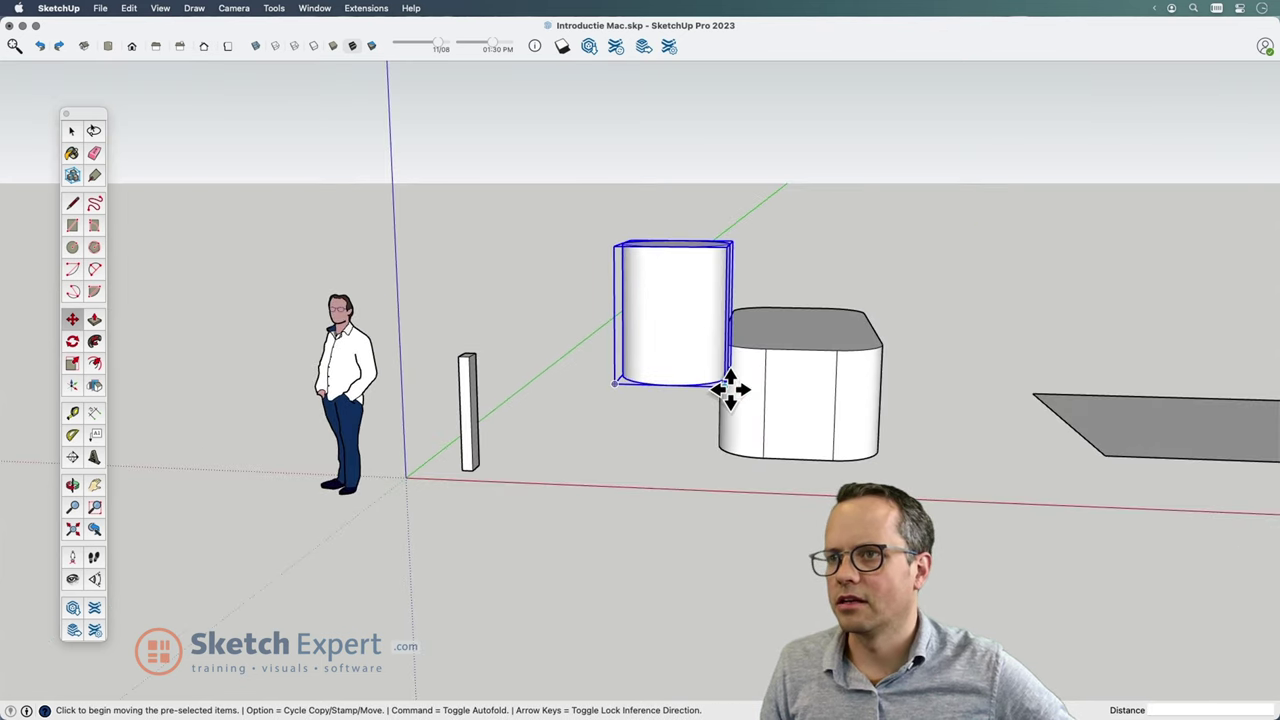
left_click(729, 386)
left_click(1138, 424)
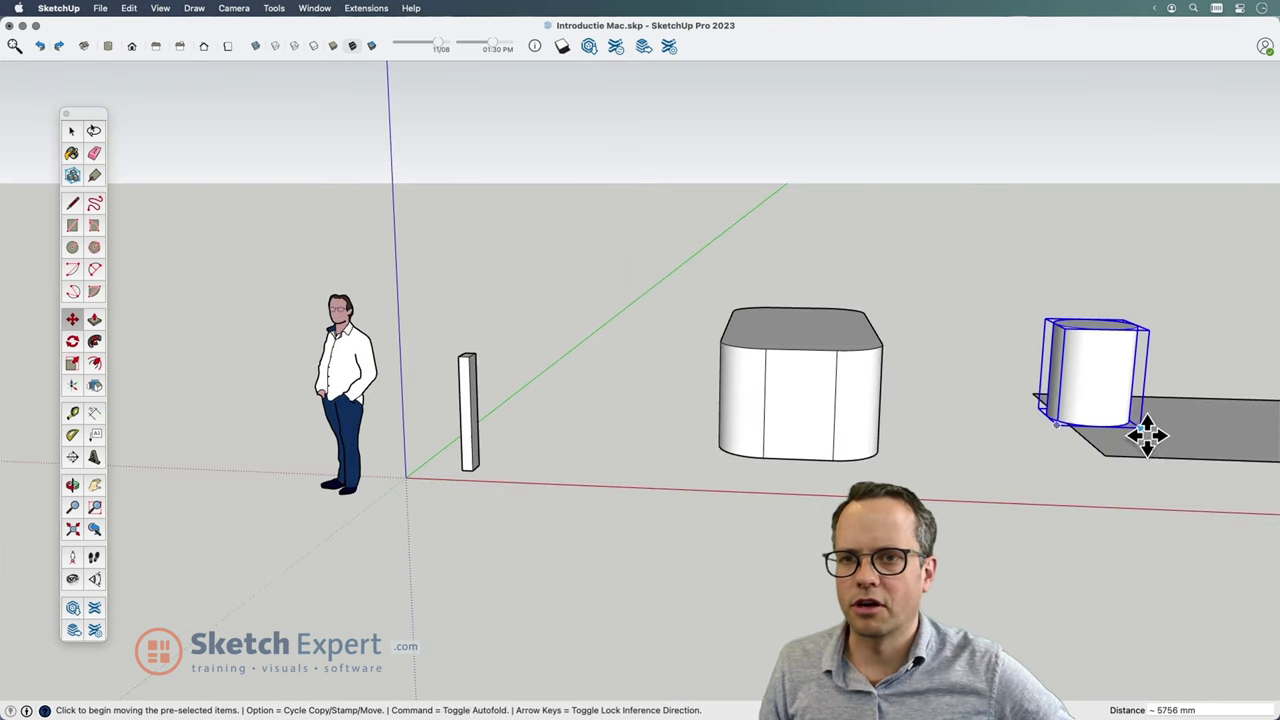
left_click(1058, 425)
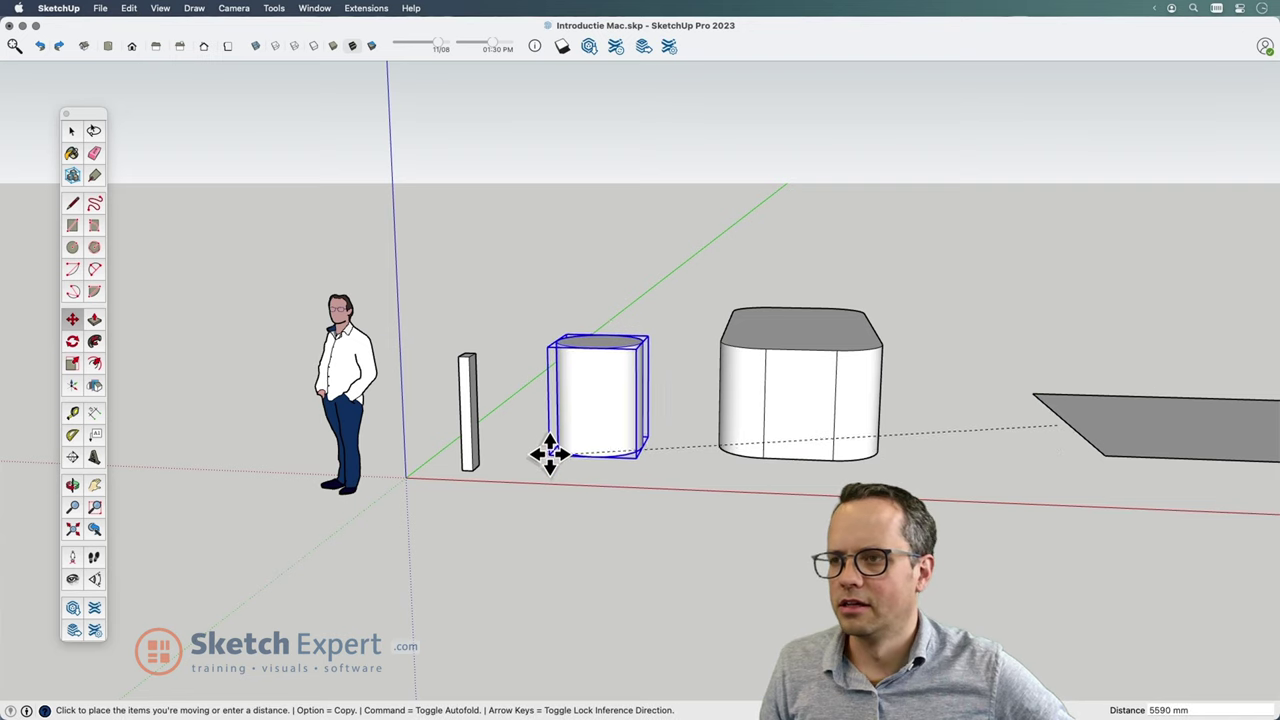
left_click(546, 452)
key("space")
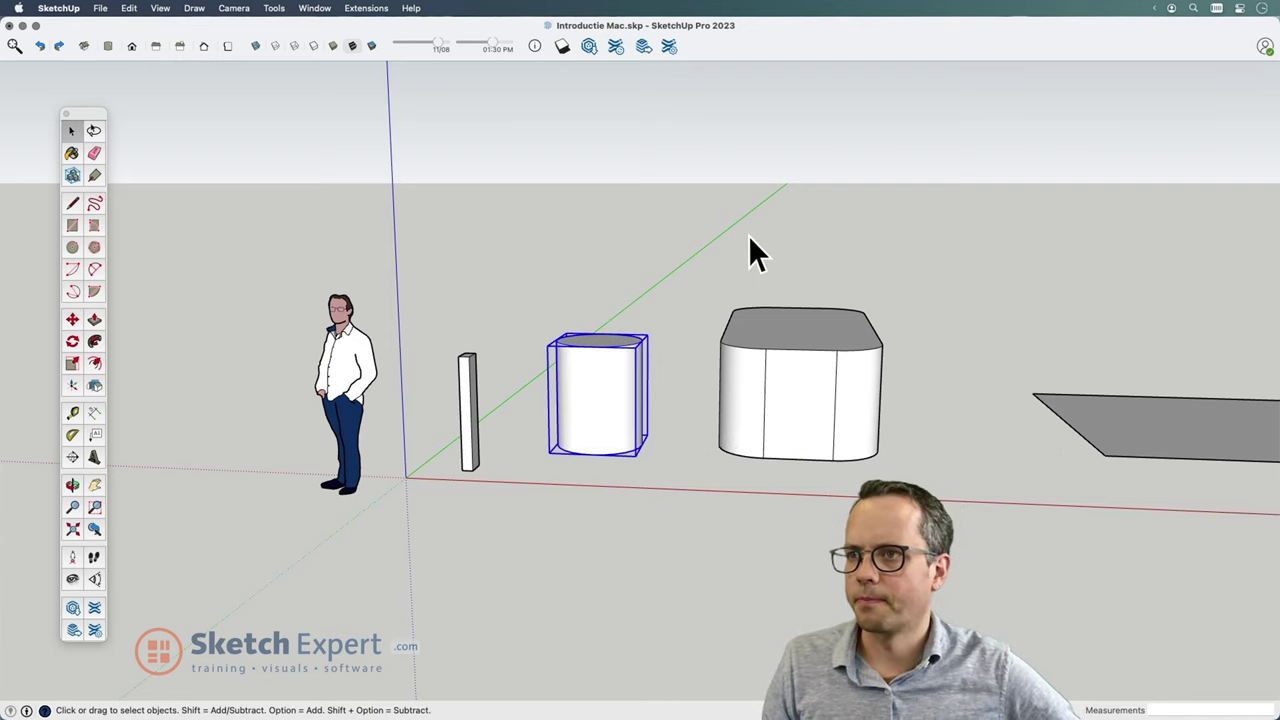
left_click(750, 238)
mouse_move(750, 238)
middle_mouse_down()
mouse_move(471, 366)
mouse_move(707, 520)
middle_mouse_up()
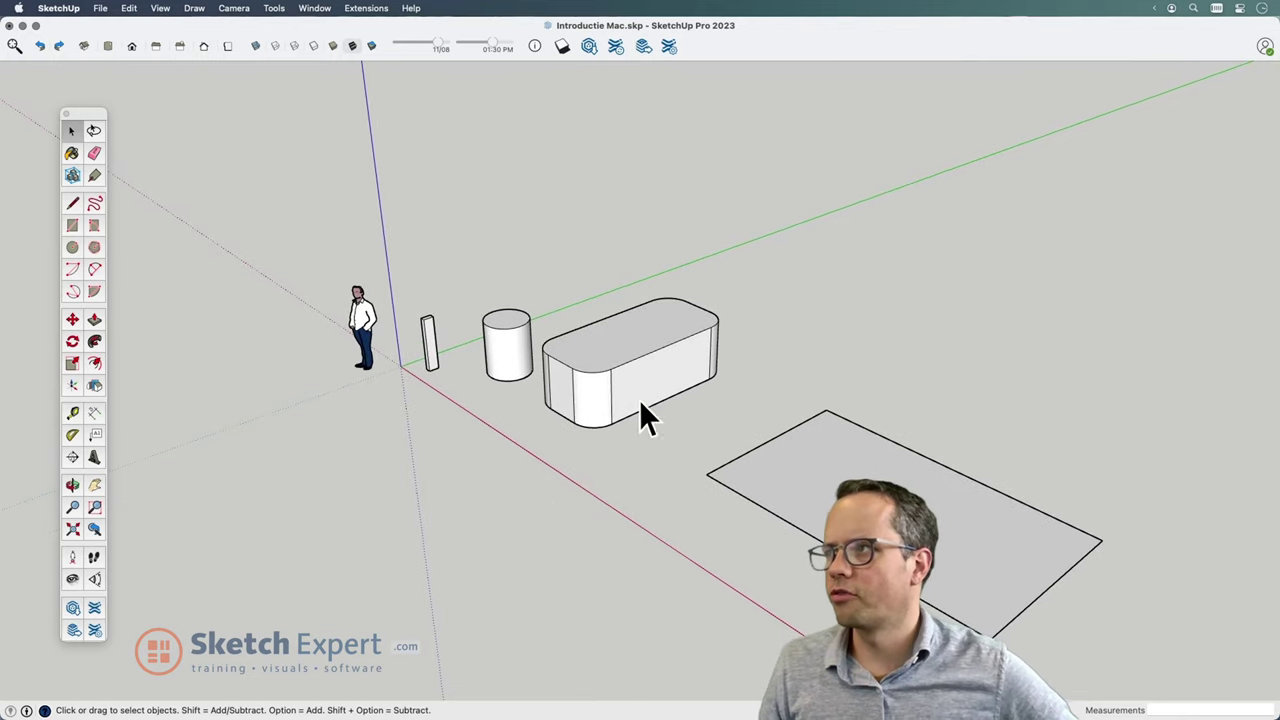
- Sketch a long wavy freehand curve on the ground right of the rounded box, then zoom out
left_click(95, 203)
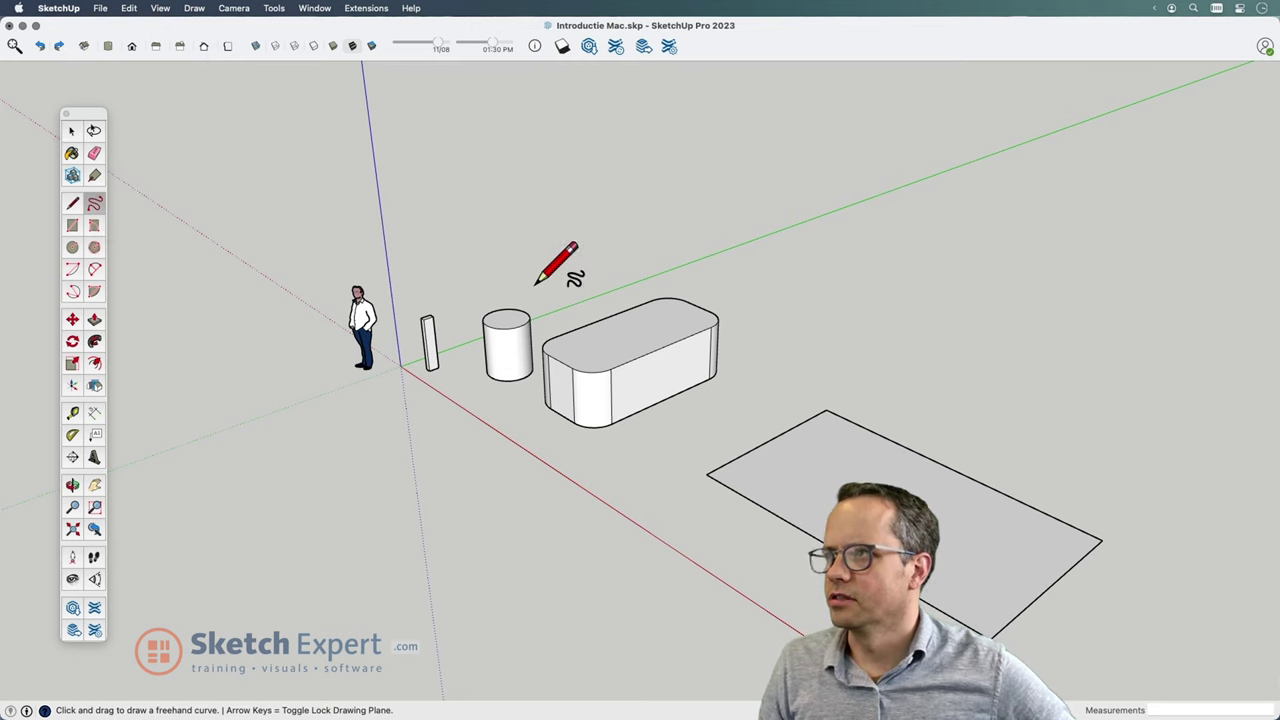
mouse_move(536, 284)
middle_mouse_down()
mouse_move(766, 423)
mouse_move(670, 452)
middle_mouse_up()
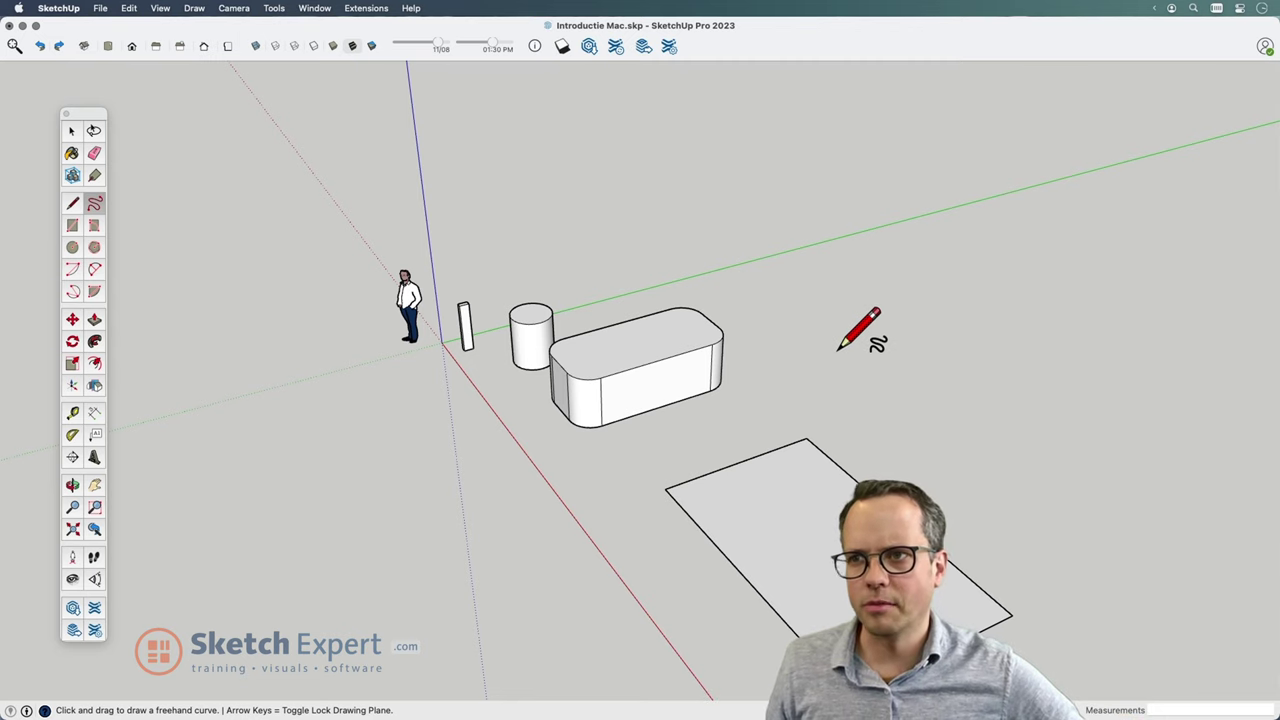
left_click_drag(831, 381, 1040, 409)
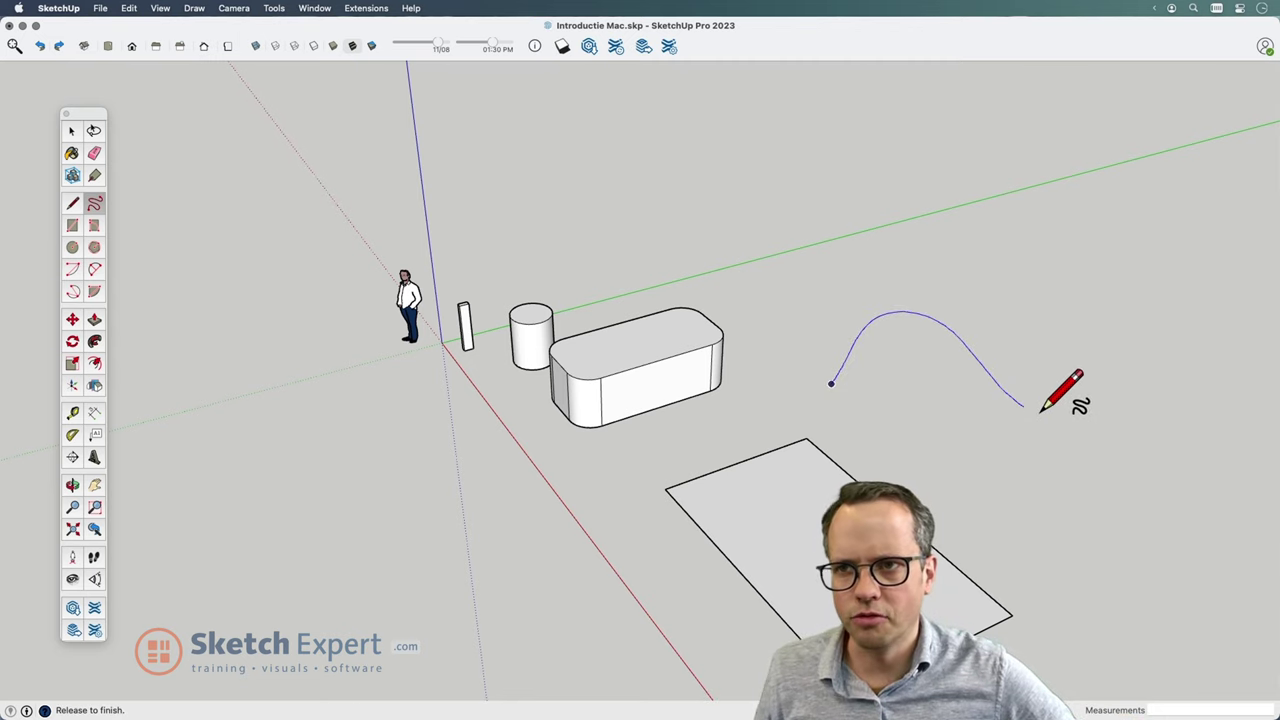
left_click_drag(1200, 199, 1199, 198)
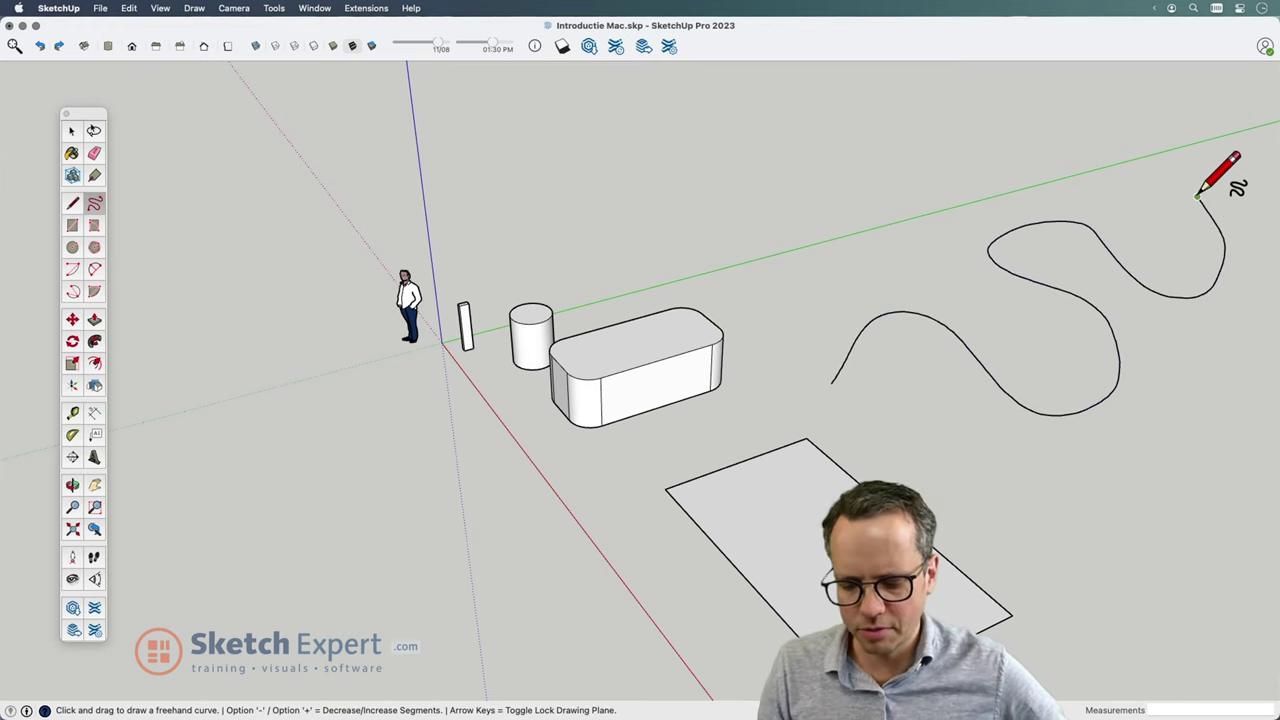
key("space")
scroll(977, 363, "down", 3)
mouse_move(977, 363)
middle_mouse_down()
mouse_move(1072, 328)
mouse_move(1086, 352)
middle_mouse_up()
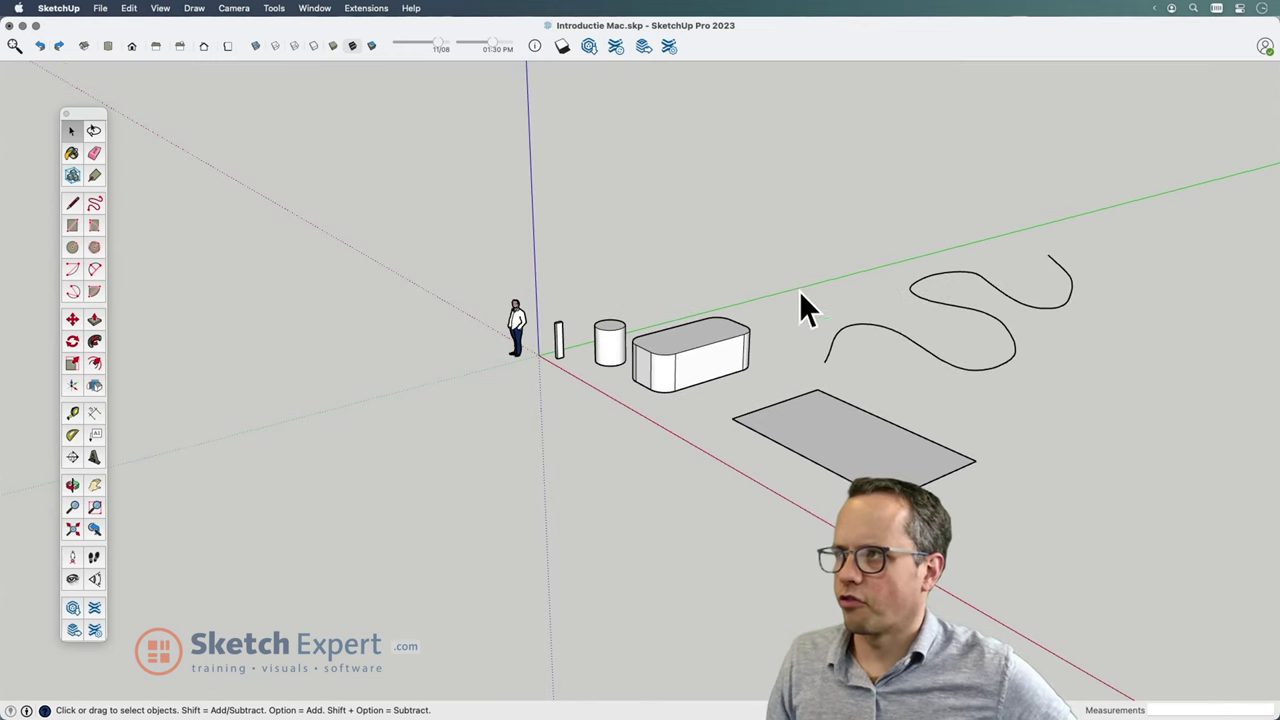
- Delete the grey 5000 × 3000 mm rectangle after undoing a partial Eraser attempt
left_click(96, 153)
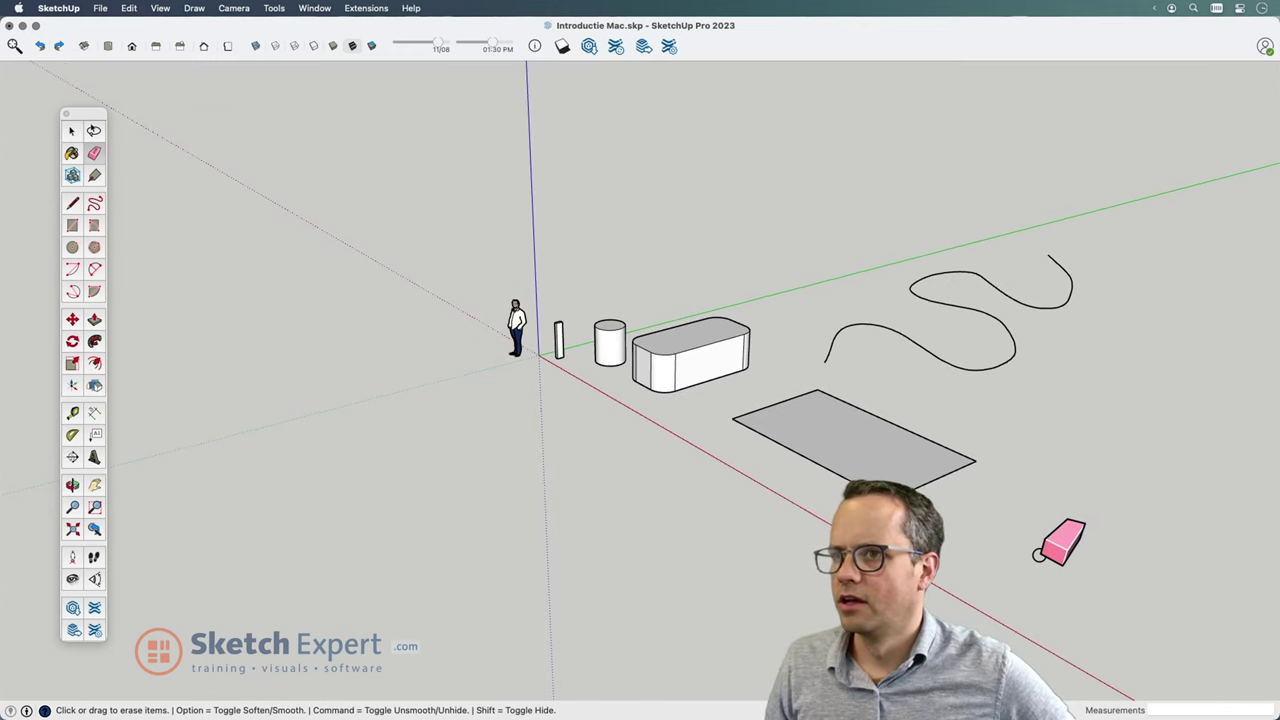
mouse_move(966, 459)
left_mouse_down()
mouse_move(886, 434)
mouse_move(814, 451)
mouse_move(780, 406)
left_mouse_up()
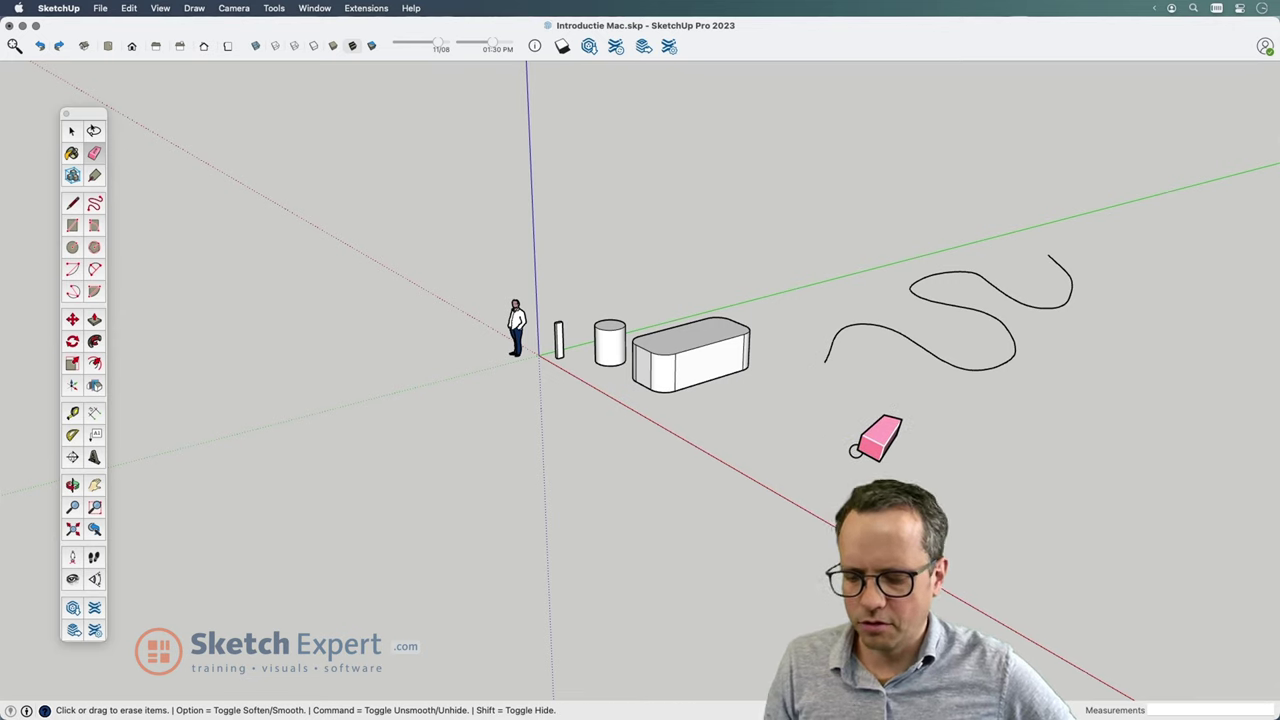
key("super+z")
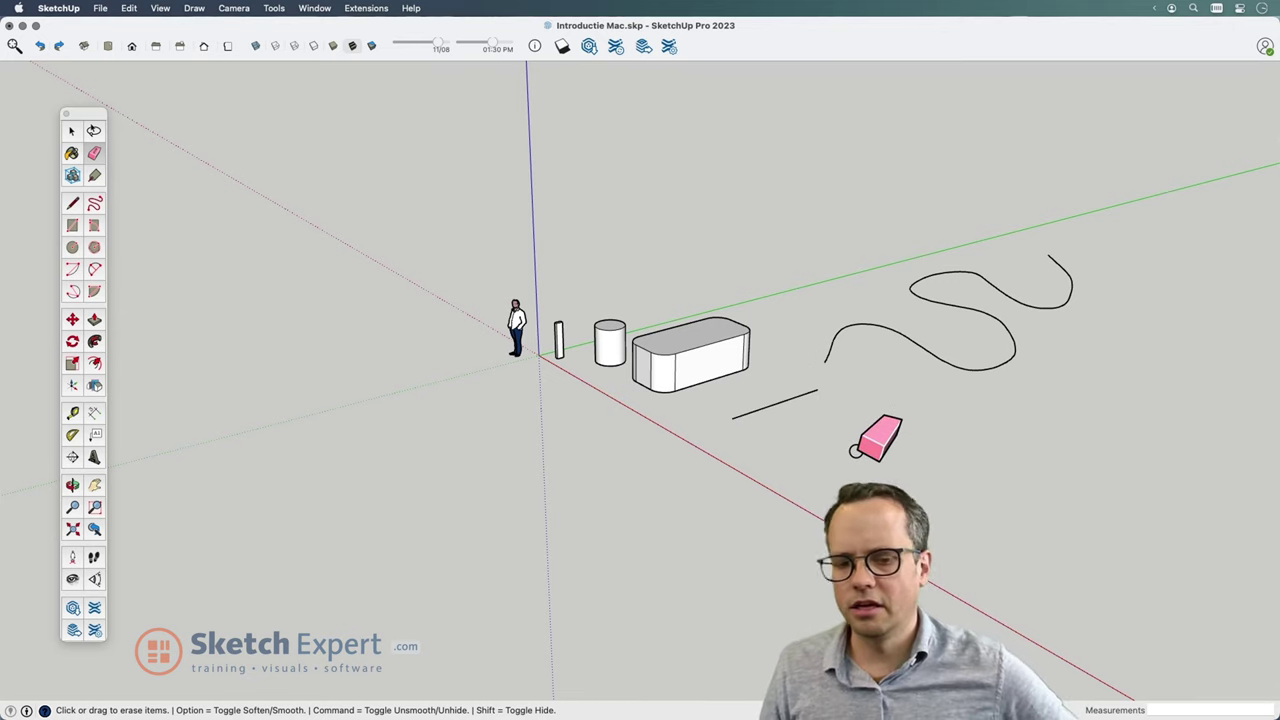
key("super+z")
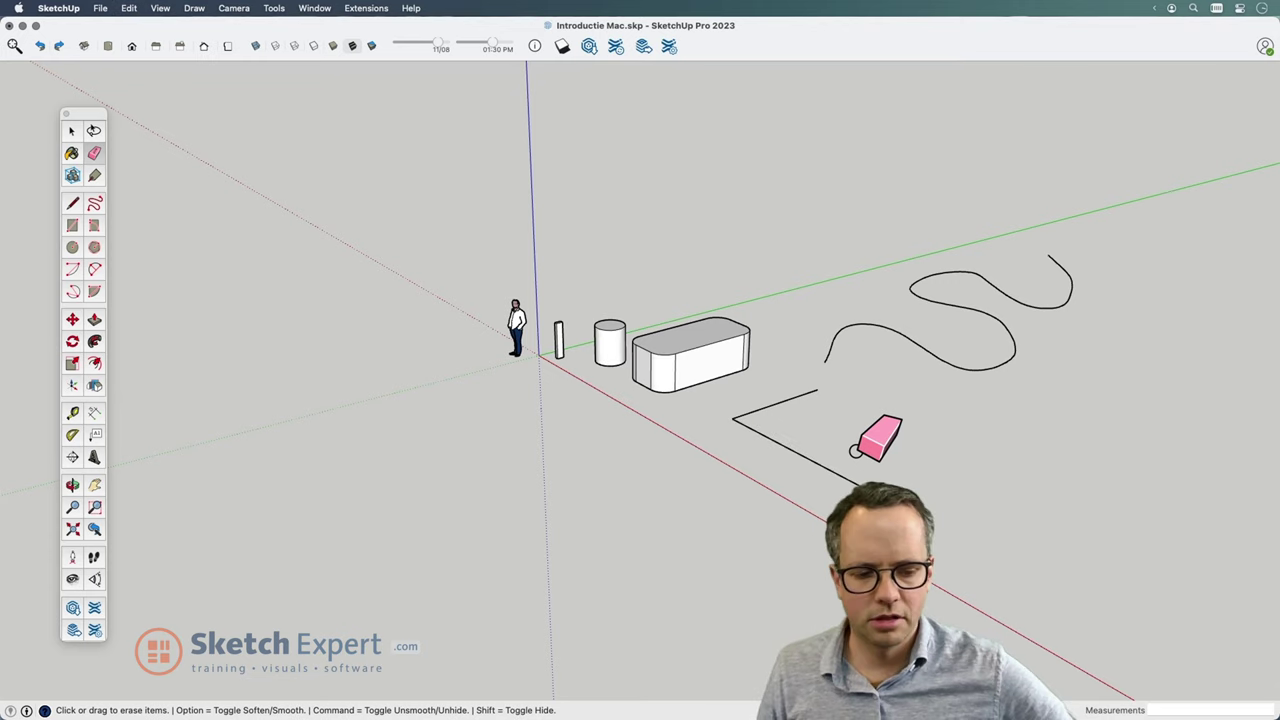
key("super+z")
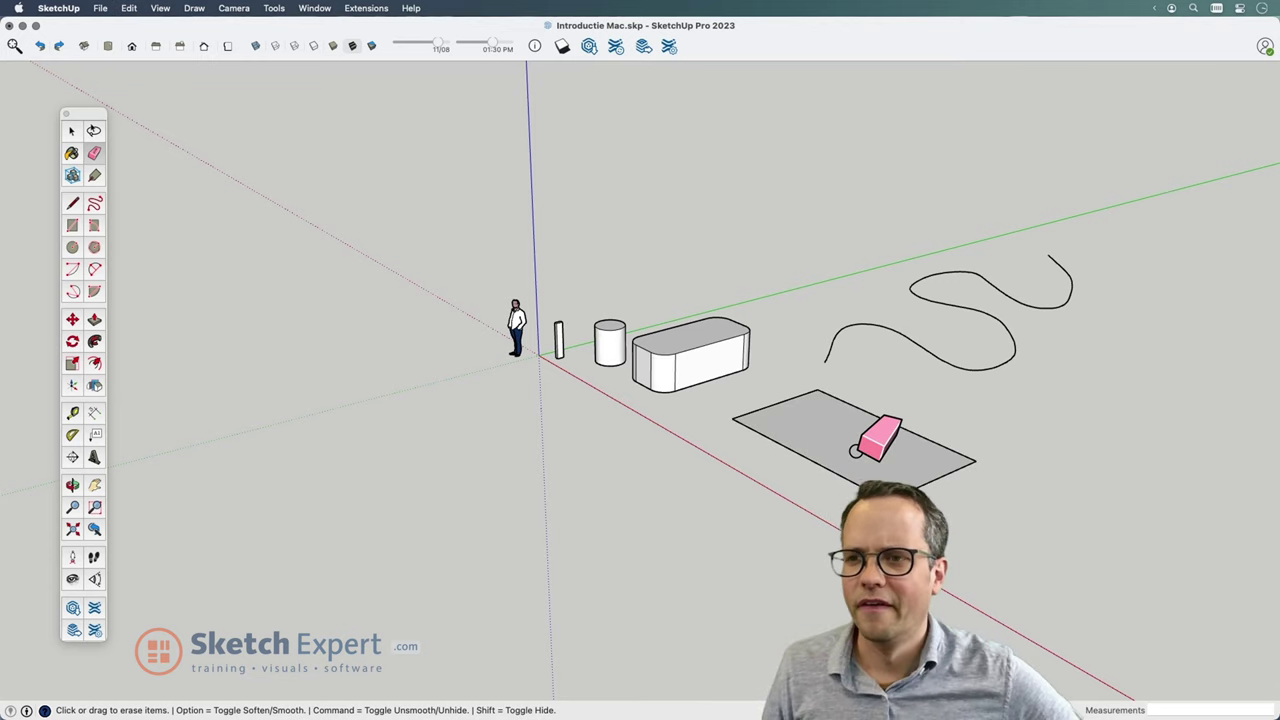
middle_click_drag(876, 437, 1040, 560)
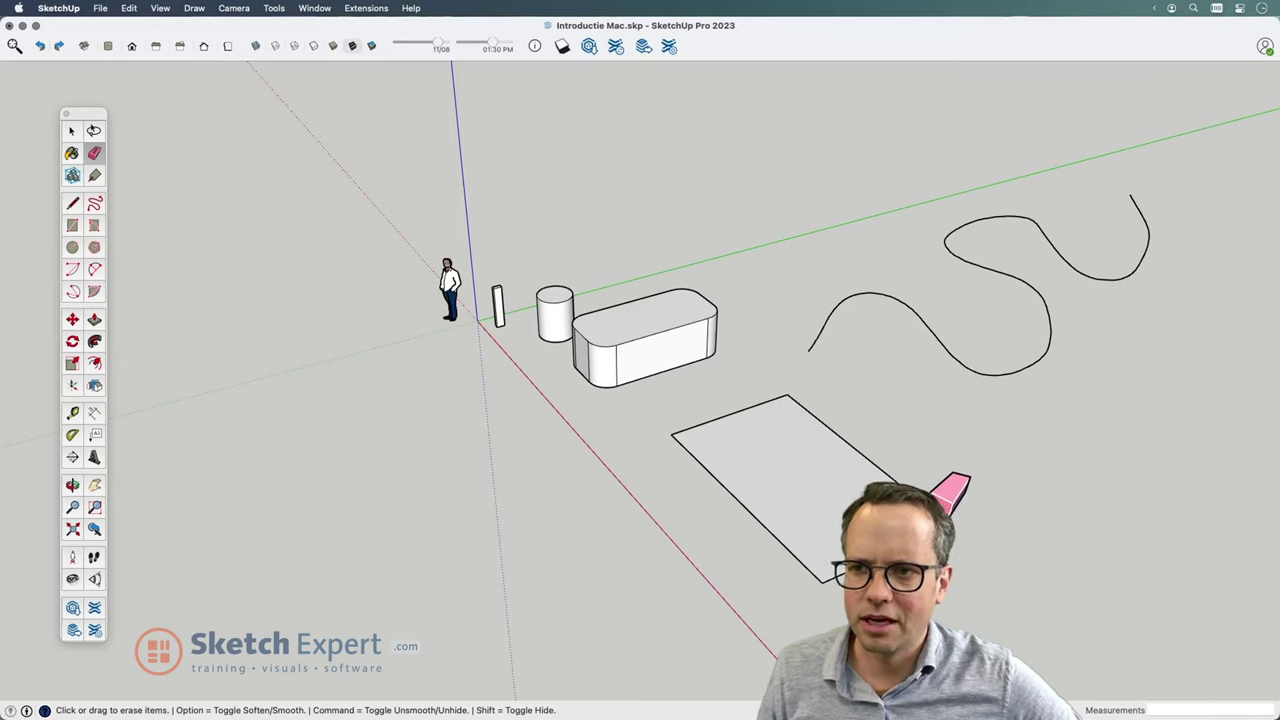
left_click(936, 500)
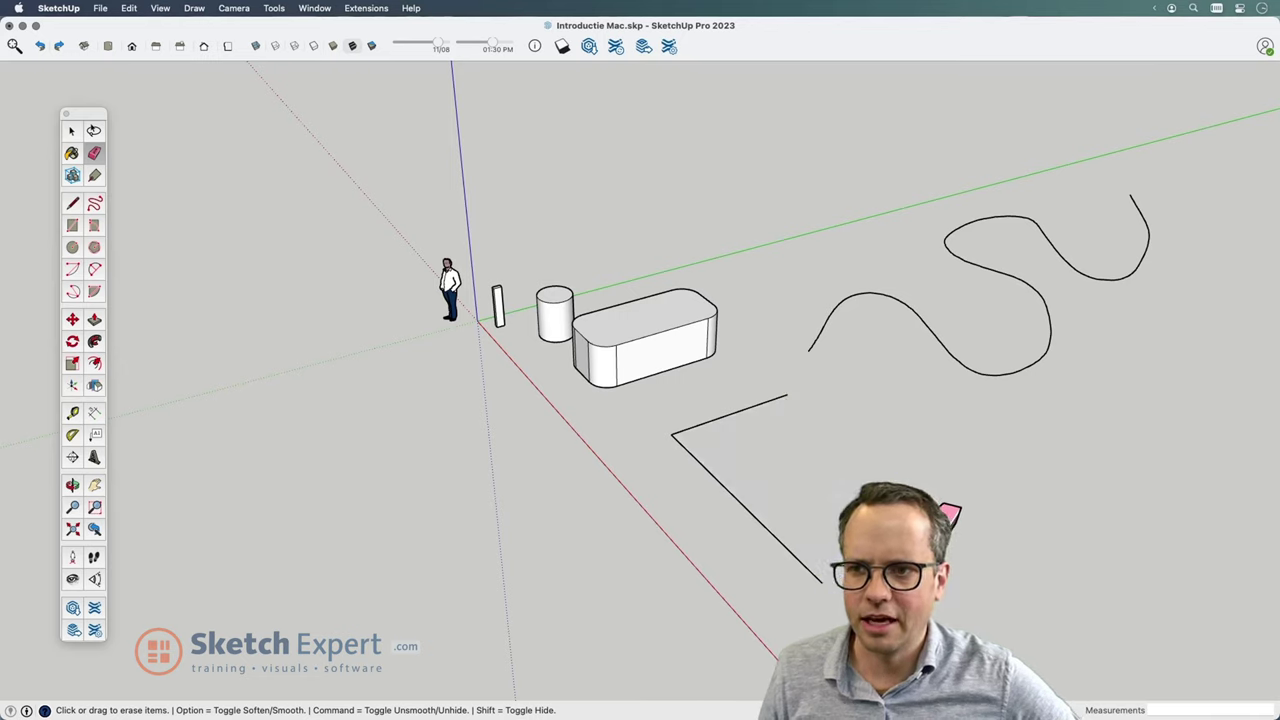
left_click(42, 44)
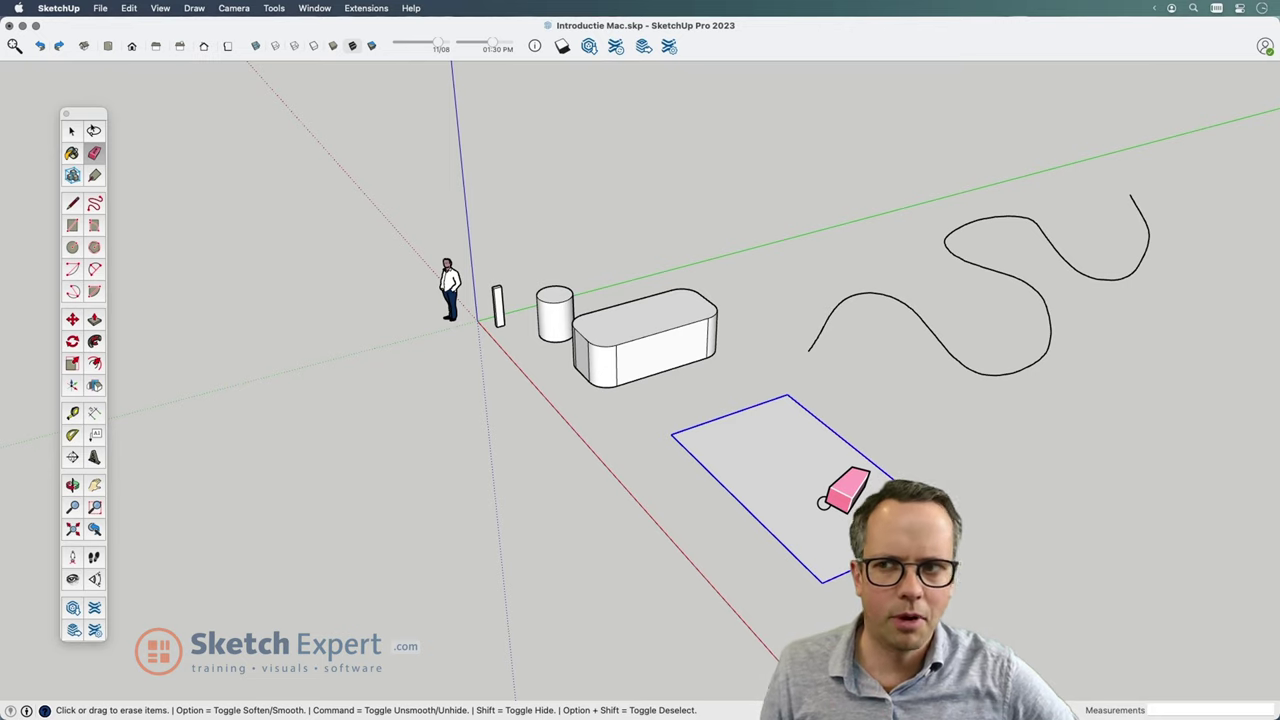
key("Delete")
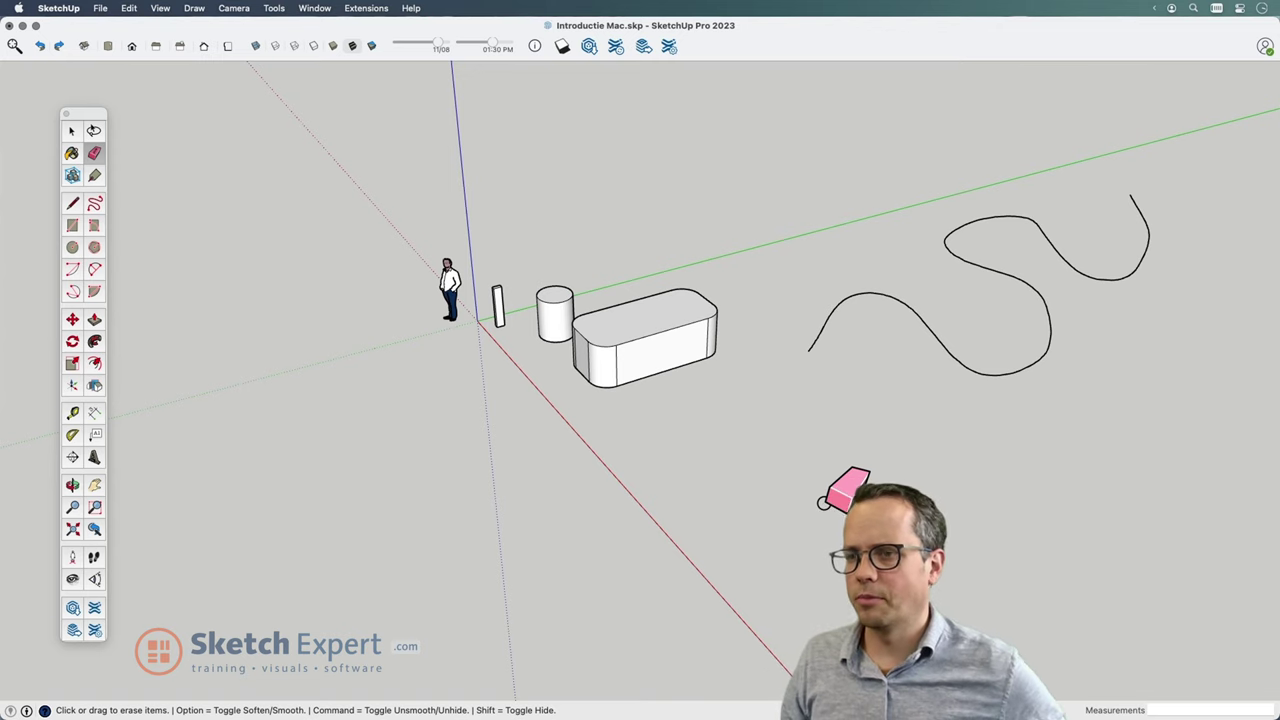
- Reveal hidden seams and soften the vertical edges on the rounded box's front
scroll(600, 320, "up", 3)
scroll(743, 394, "up", 5)
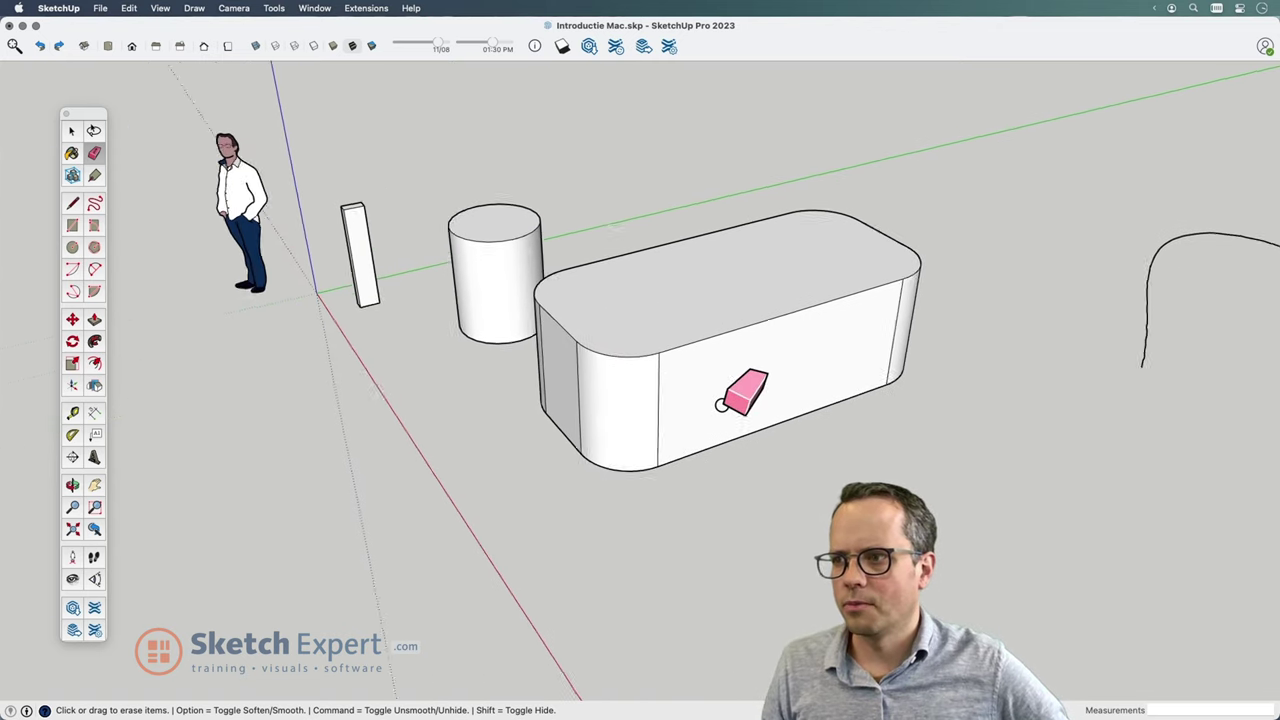
middle_click_drag(771, 500, 795, 513)
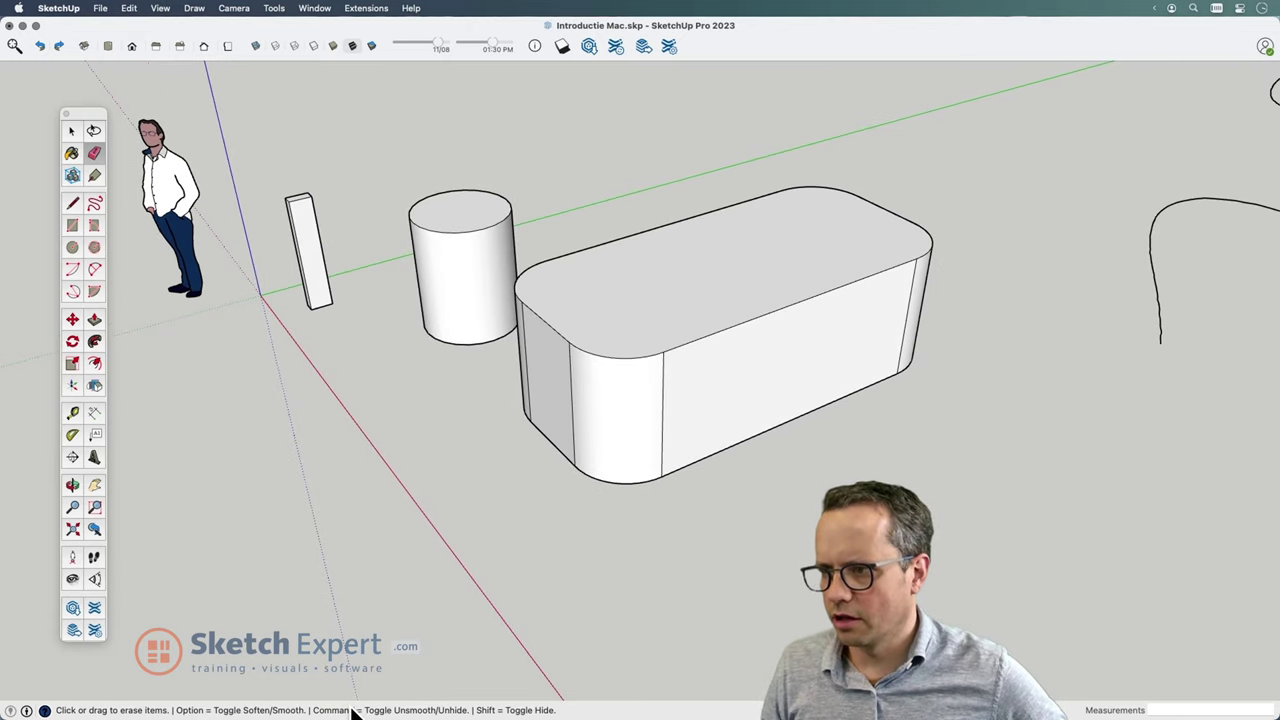
key("super")
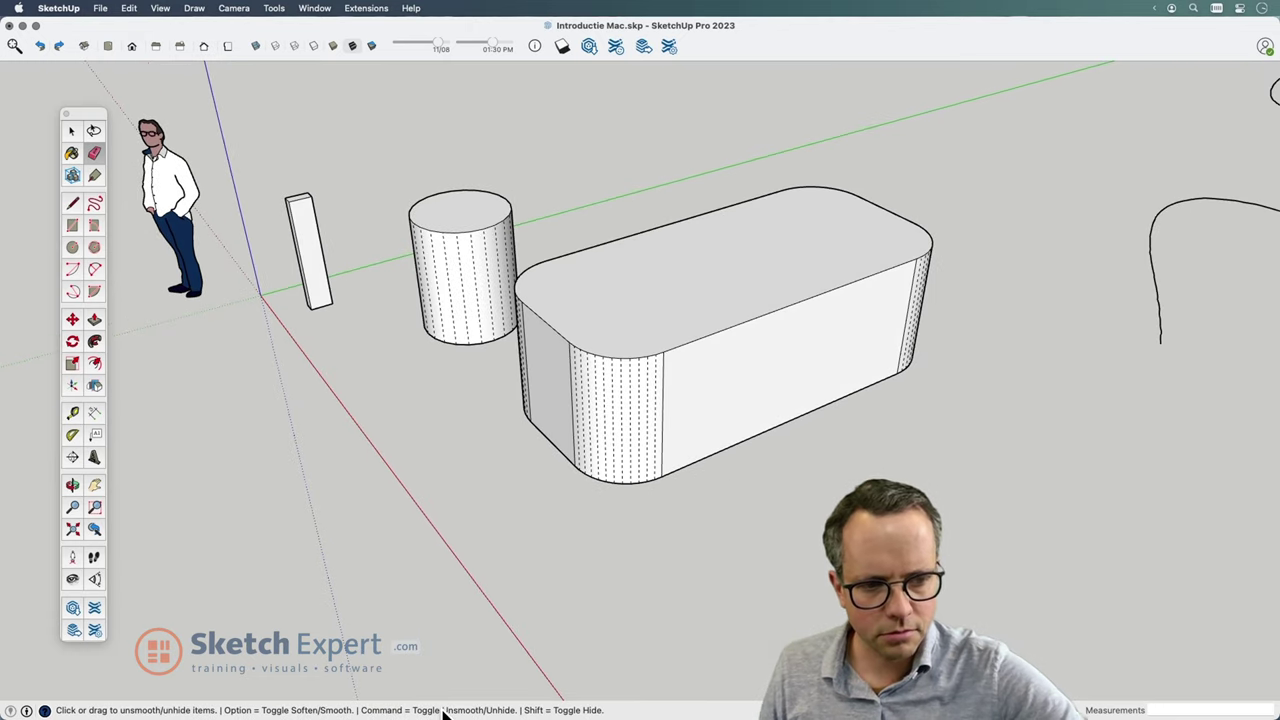
mouse_move(666, 500)
middle_mouse_down()
mouse_move(683, 528)
mouse_move(717, 520)
middle_mouse_up()
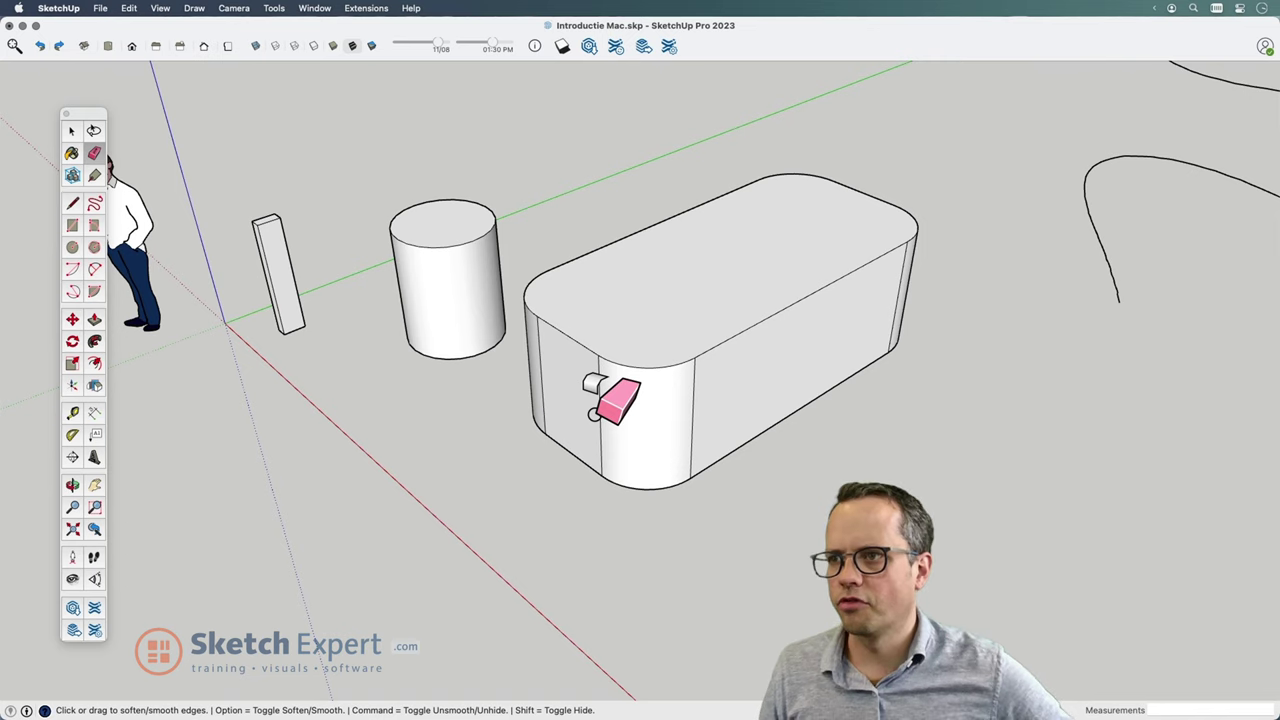
left_click_drag(598, 405, 714, 371, "alt")
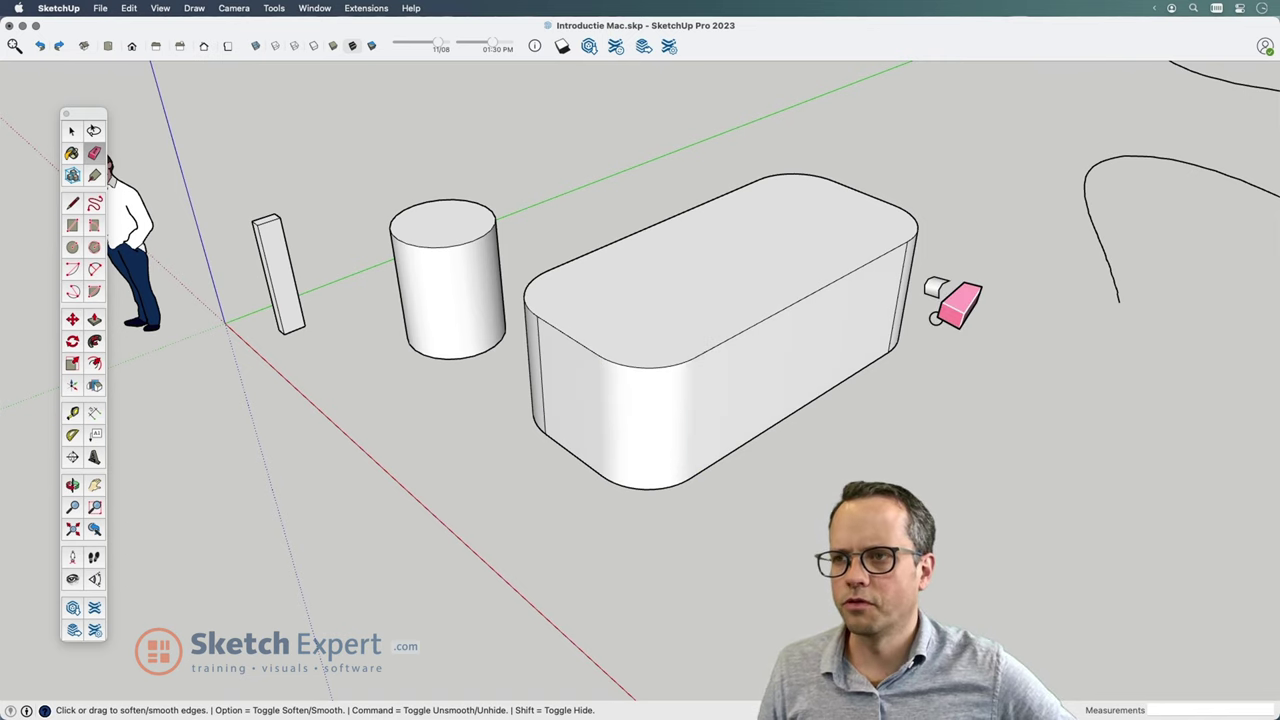
- Soften the box's remaining vertical seam, undo one softening, and review the box
mouse_move(957, 300)
middle_mouse_down()
mouse_move(792, 322)
mouse_move(600, 371)
mouse_move(814, 408)
mouse_move(714, 443)
middle_mouse_up()
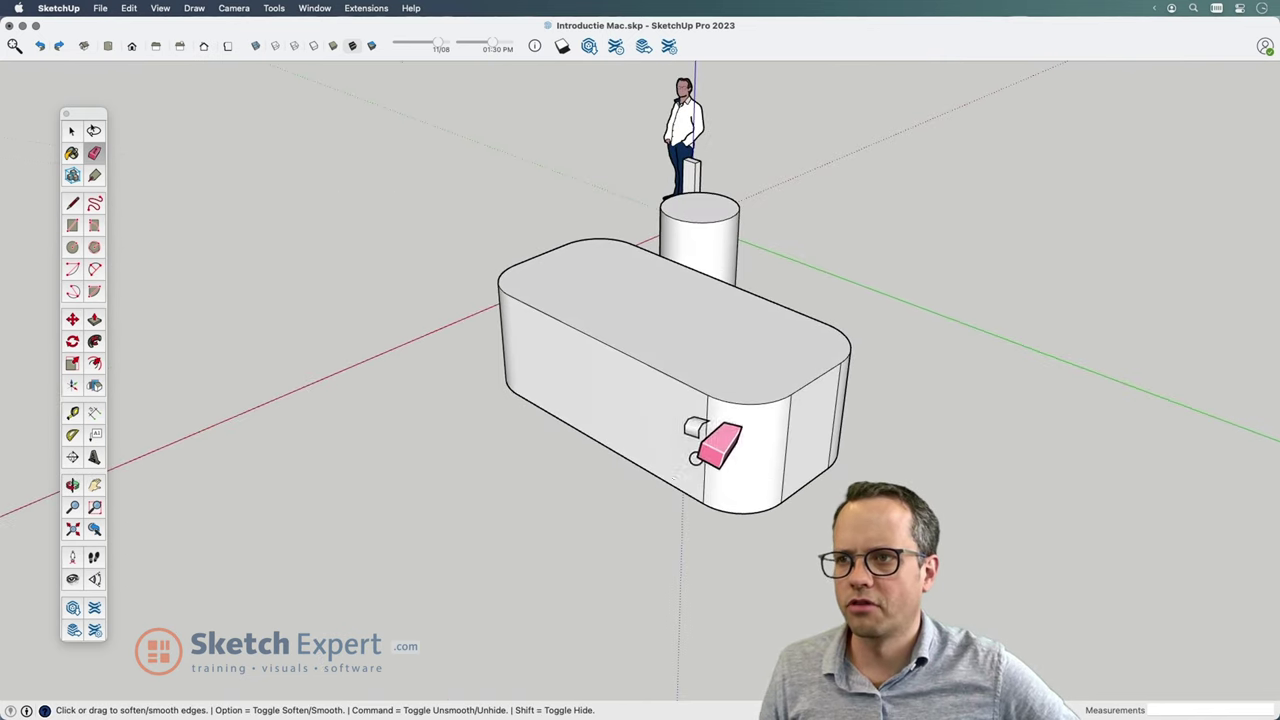
mouse_move(880, 400)
middle_mouse_down()
mouse_move(471, 434)
mouse_move(655, 498)
middle_mouse_up()
left_click_drag(655, 497, 740, 440, "alt")
mouse_move(748, 434)
middle_mouse_down()
mouse_move(608, 448)
mouse_move(628, 487)
mouse_move(543, 400)
middle_mouse_up()
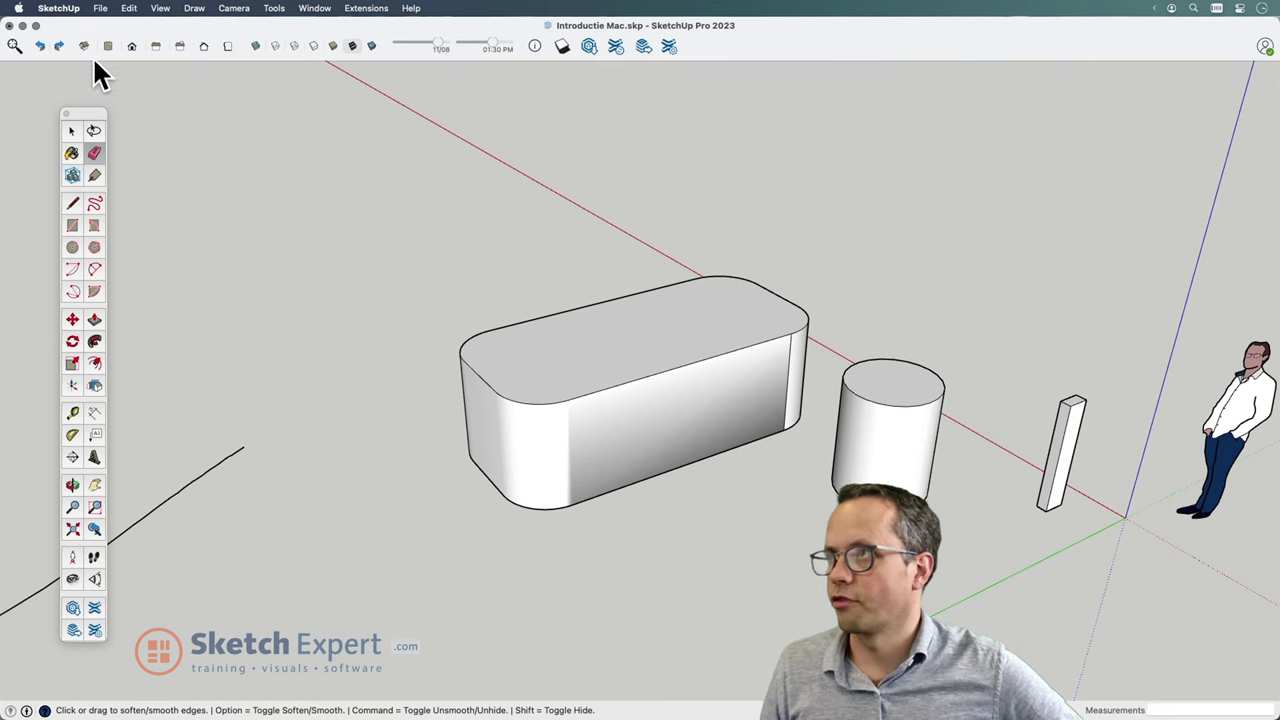
left_click(38, 45)
middle_click_drag(405, 420, 517, 449)
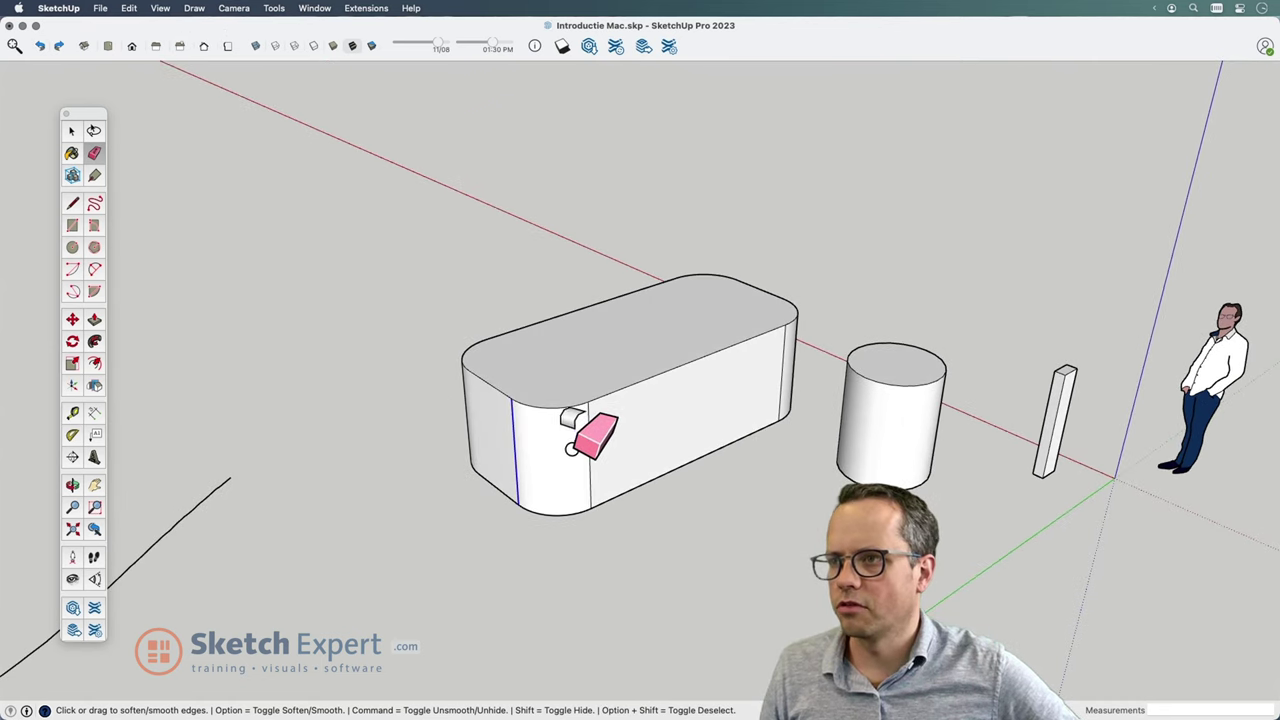
mouse_move(645, 424)
middle_mouse_down()
mouse_move(540, 432)
mouse_move(595, 418)
mouse_move(585, 438)
middle_mouse_up()
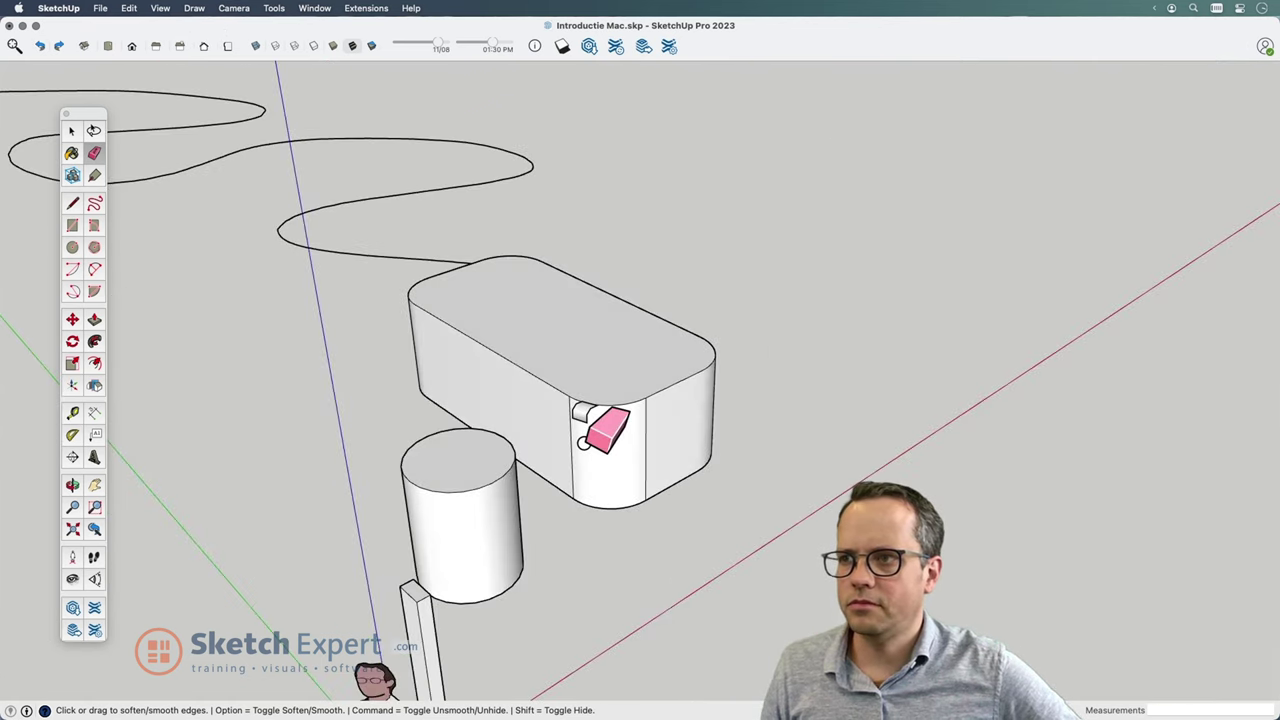
mouse_move(709, 417)
middle_mouse_down()
mouse_move(469, 443)
mouse_move(740, 440)
mouse_move(634, 417)
mouse_move(586, 334)
mouse_move(575, 346)
middle_mouse_up()
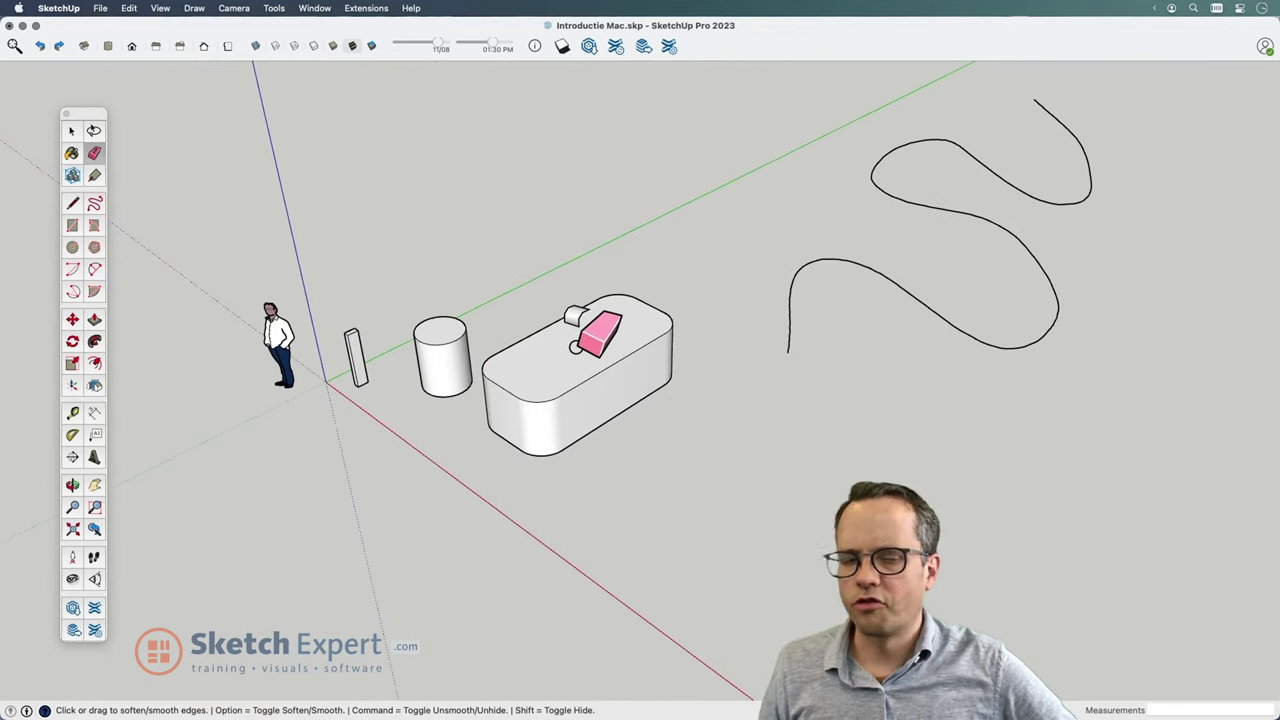
- Add a 600 mm guide line parallel to the red axis
key("space")
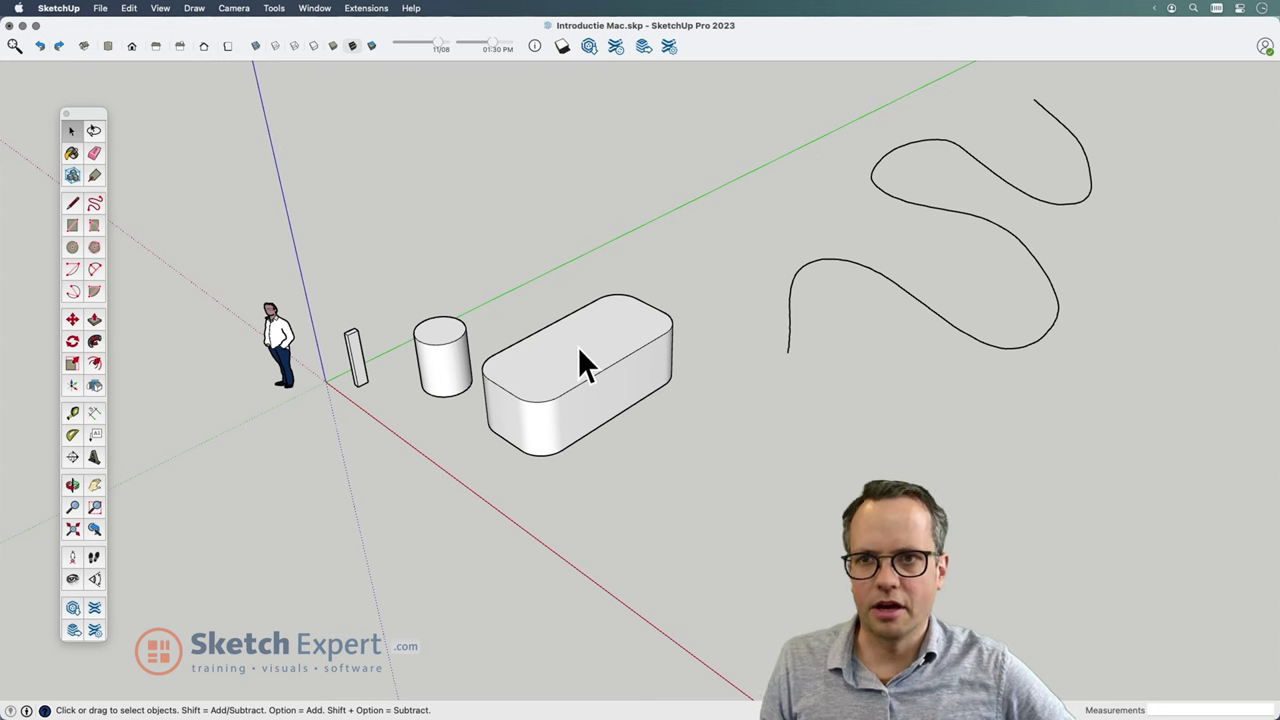
middle_click_drag(662, 482, 432, 460)
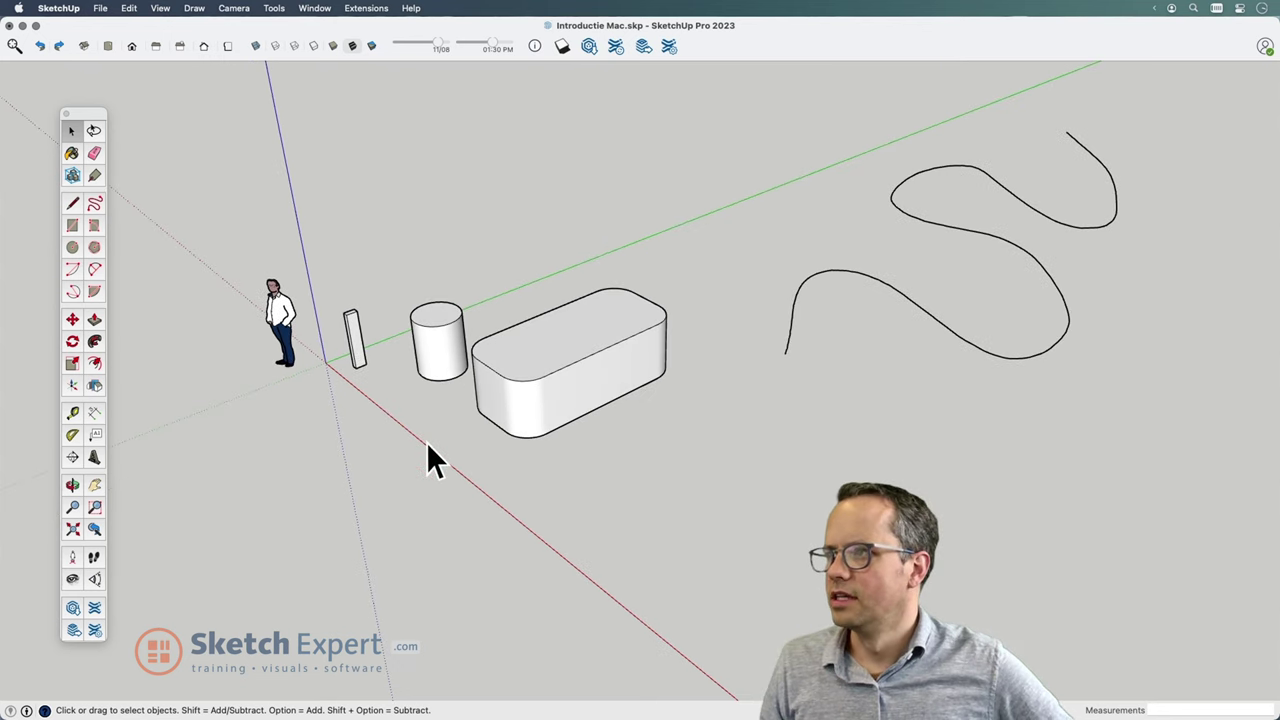
left_click(74, 412)
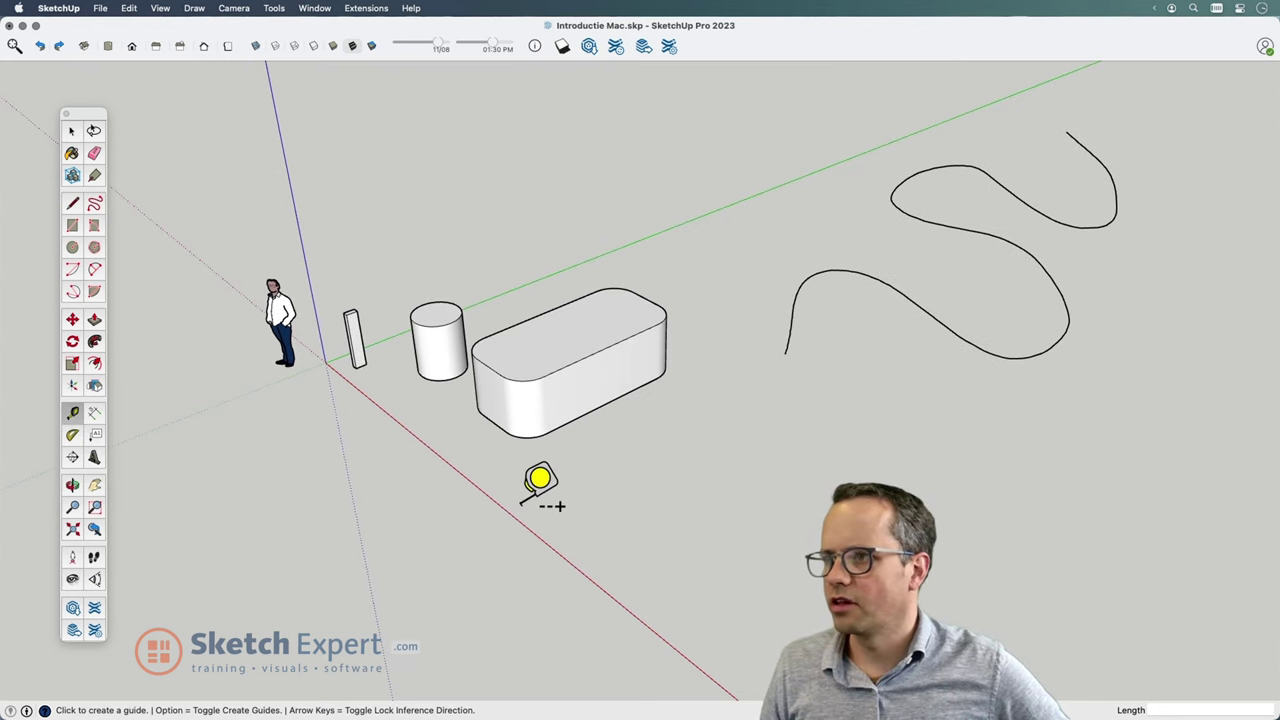
left_click(521, 523)
left_click(560, 507)
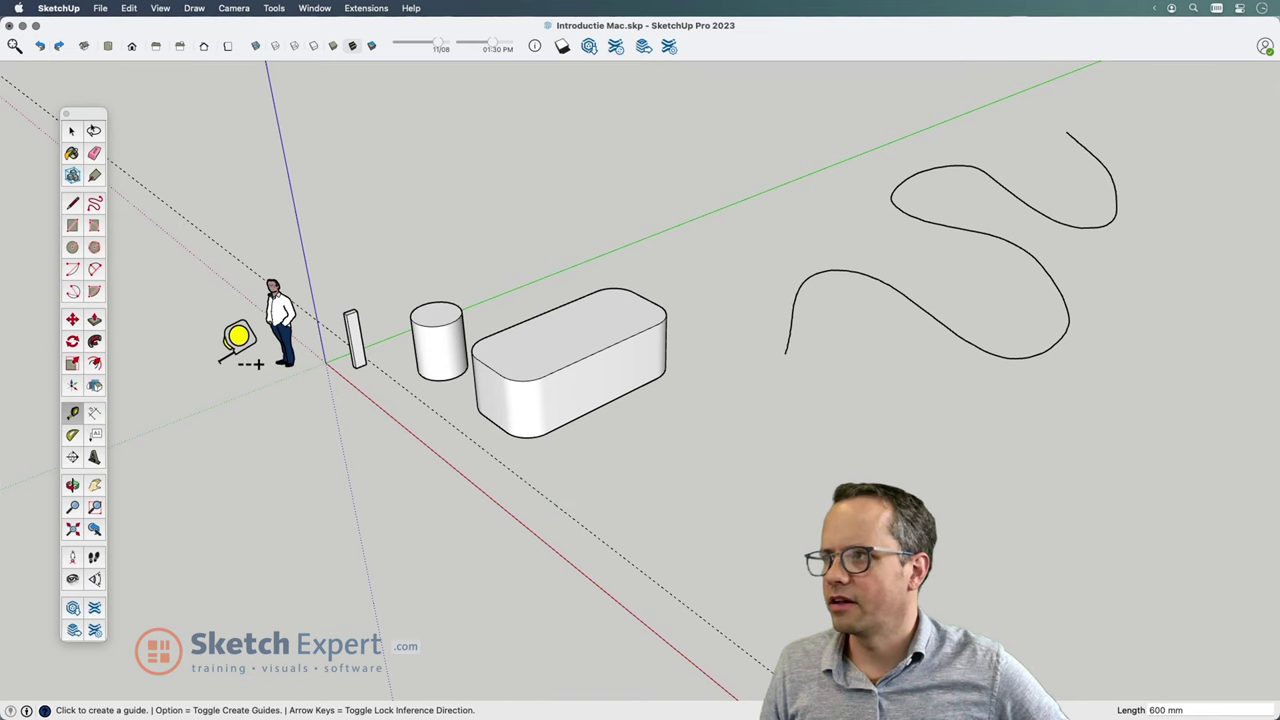
- Offset the rounded box's top face inward
left_click(94, 363)
left_click(538, 317)
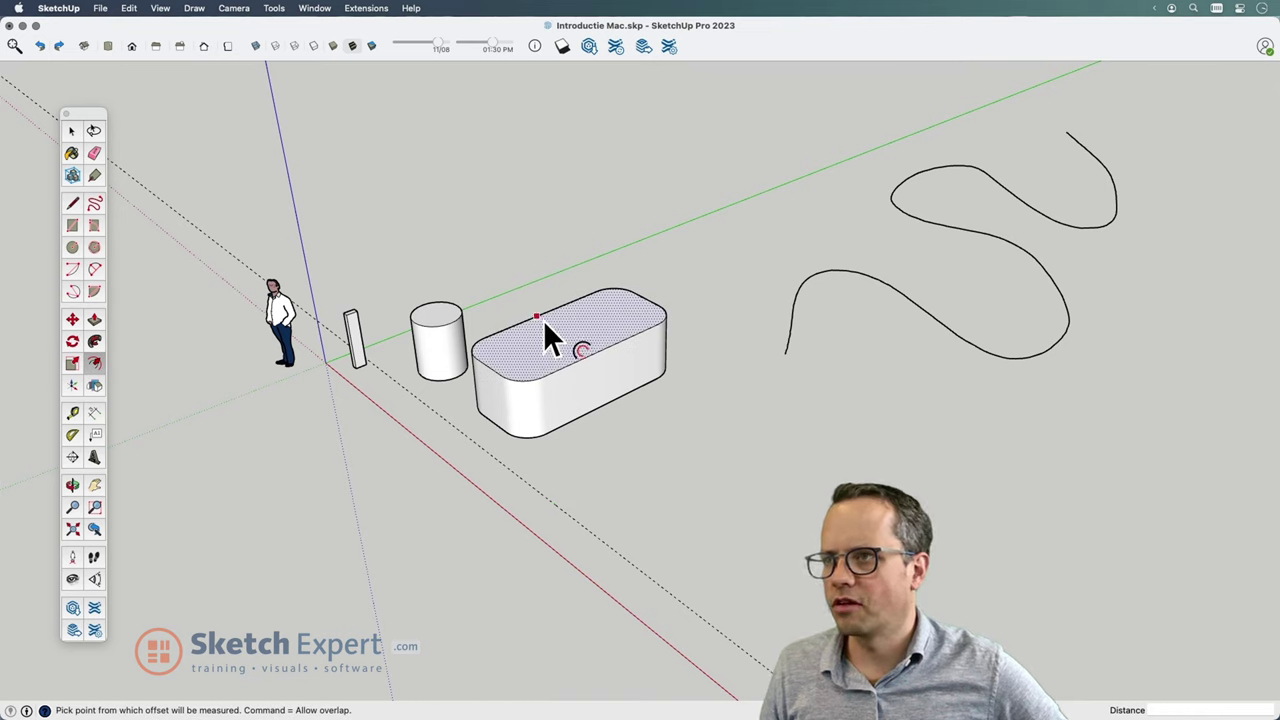
left_click(546, 322)
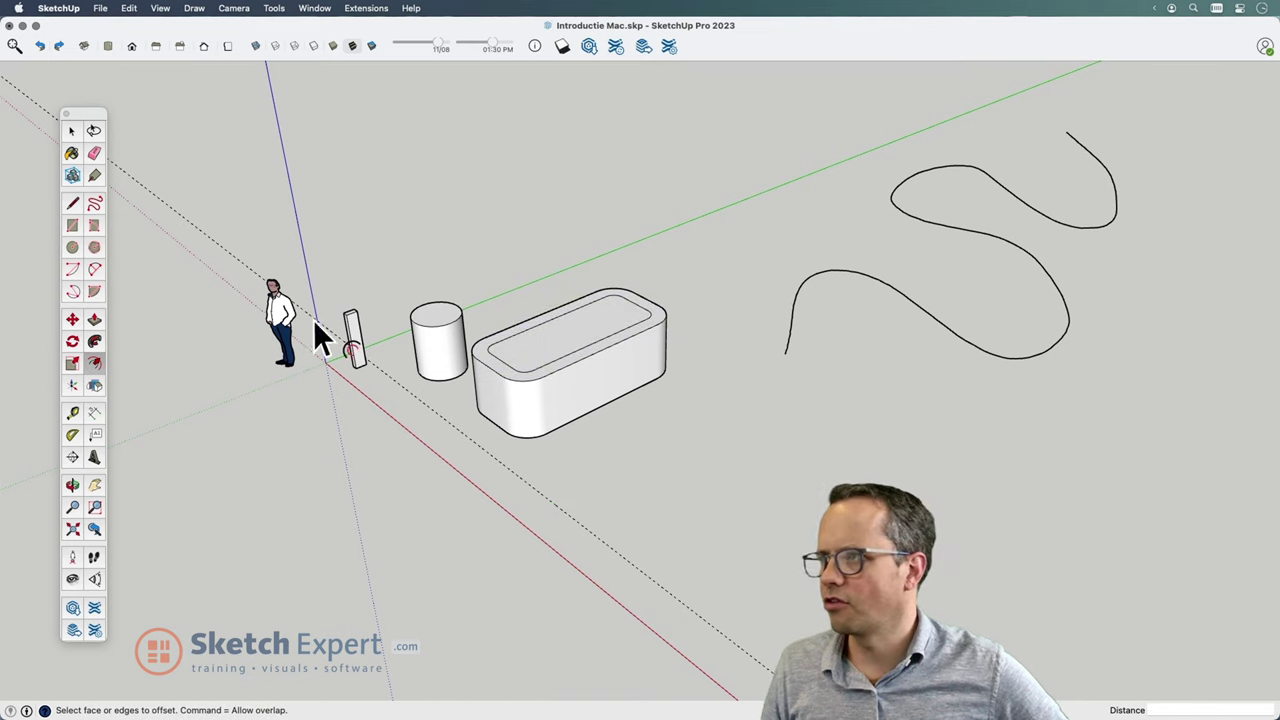
- Draw a circle on the ground in front of the box
left_click(74, 247)
left_click(687, 471)
left_click(663, 441)
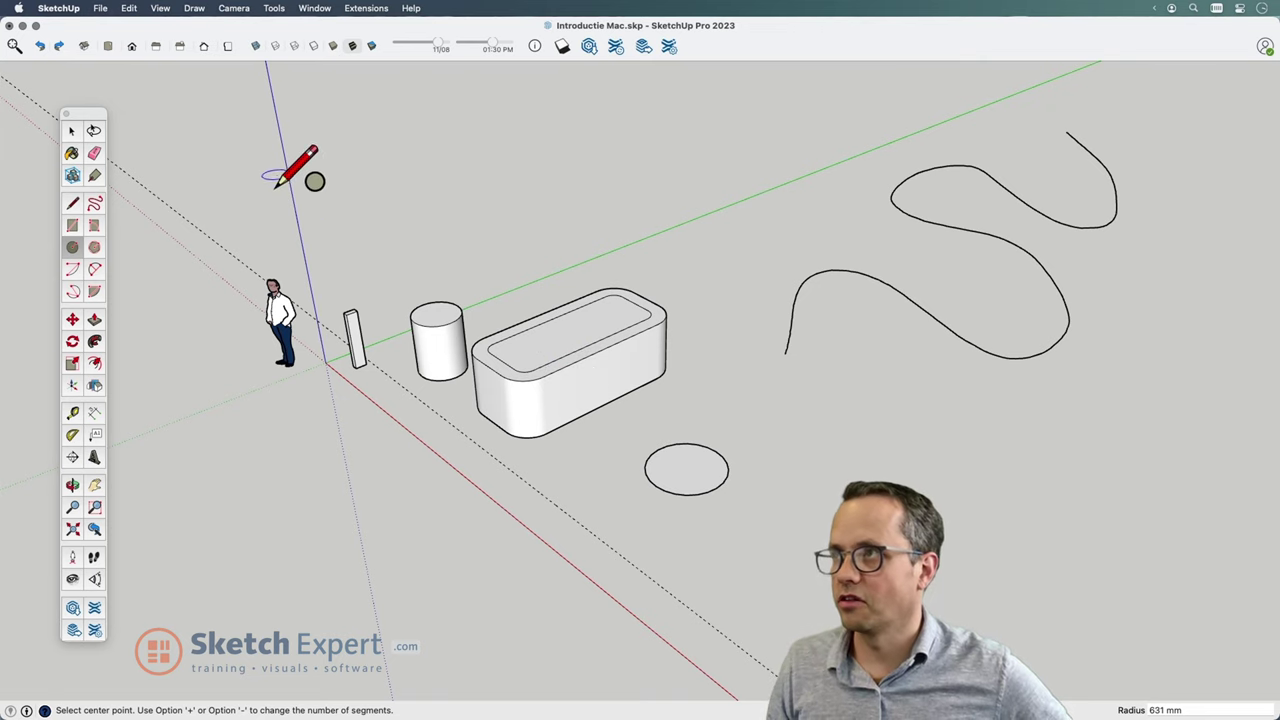
- Undo the circle and offset, then re-offset the box's top face inward
left_click(47, 41)
left_click(45, 41)
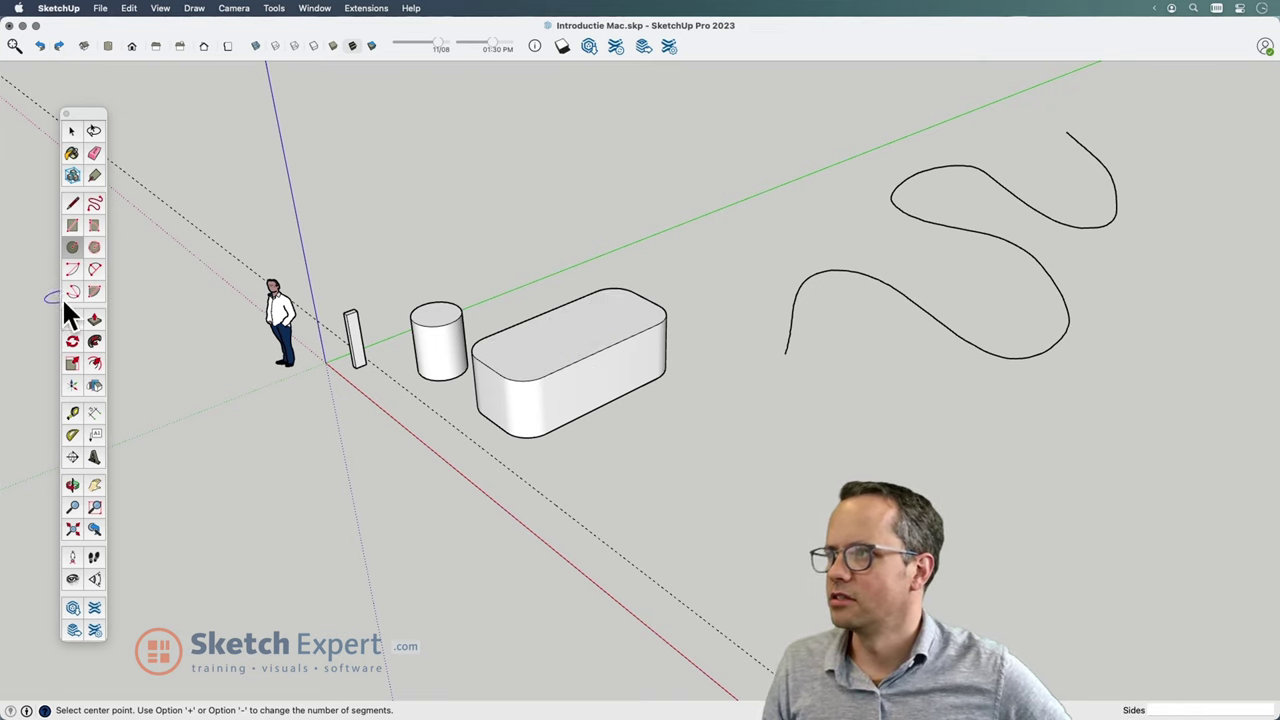
left_click(95, 363)
left_click(558, 321)
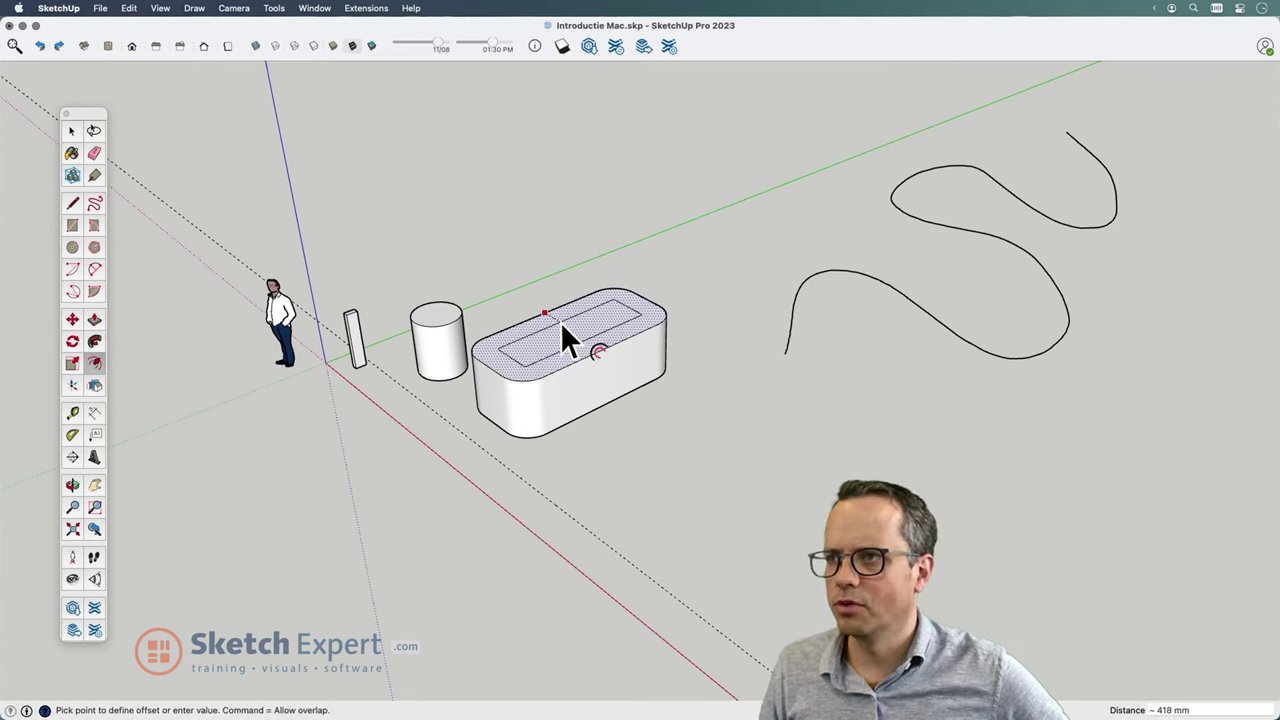
left_click(552, 319)
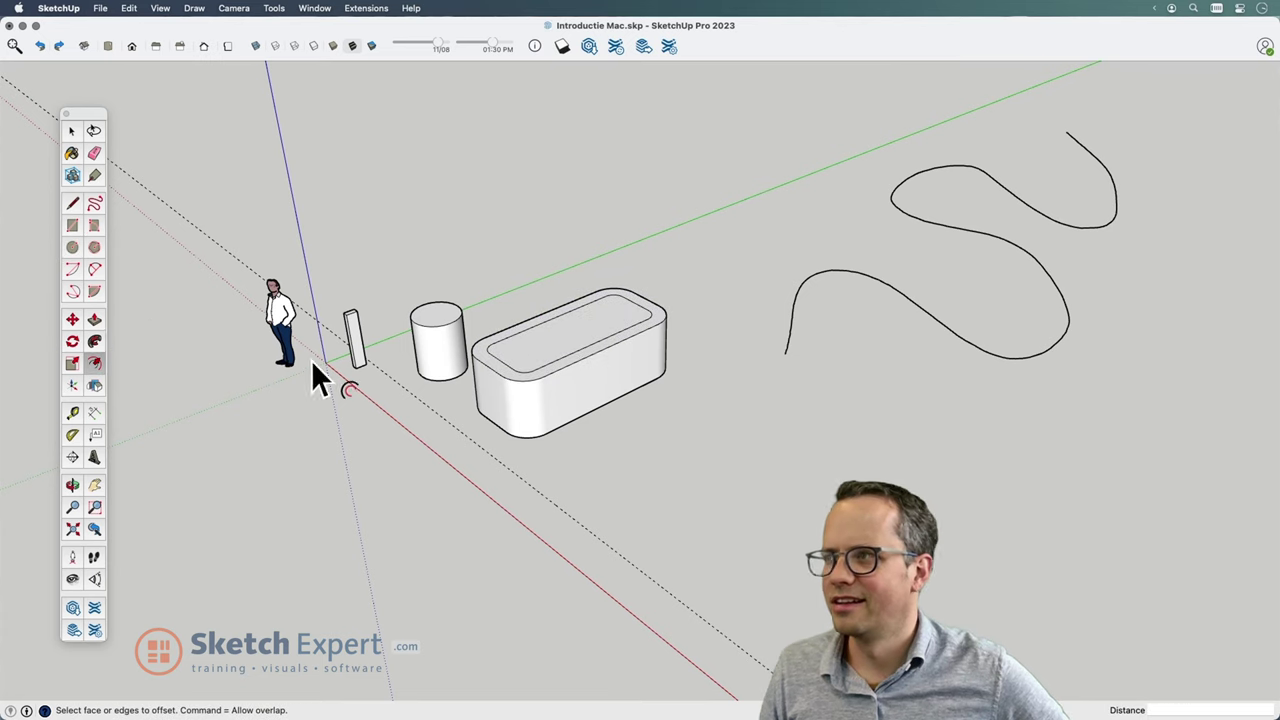
- Draw a larger circle on the ground
left_click(72, 246)
left_click(643, 482)
left_click(703, 484)
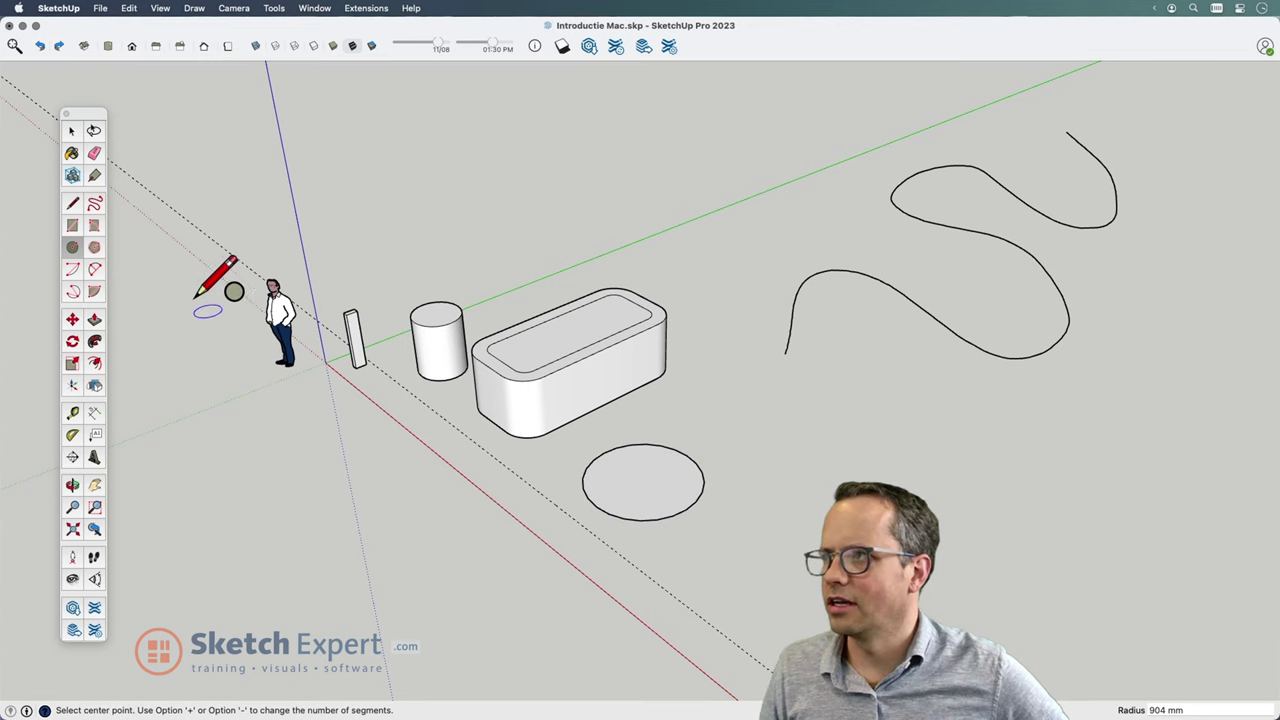
- Add a hexagon on the ground right of the circle
left_click(94, 247)
left_click(788, 428)
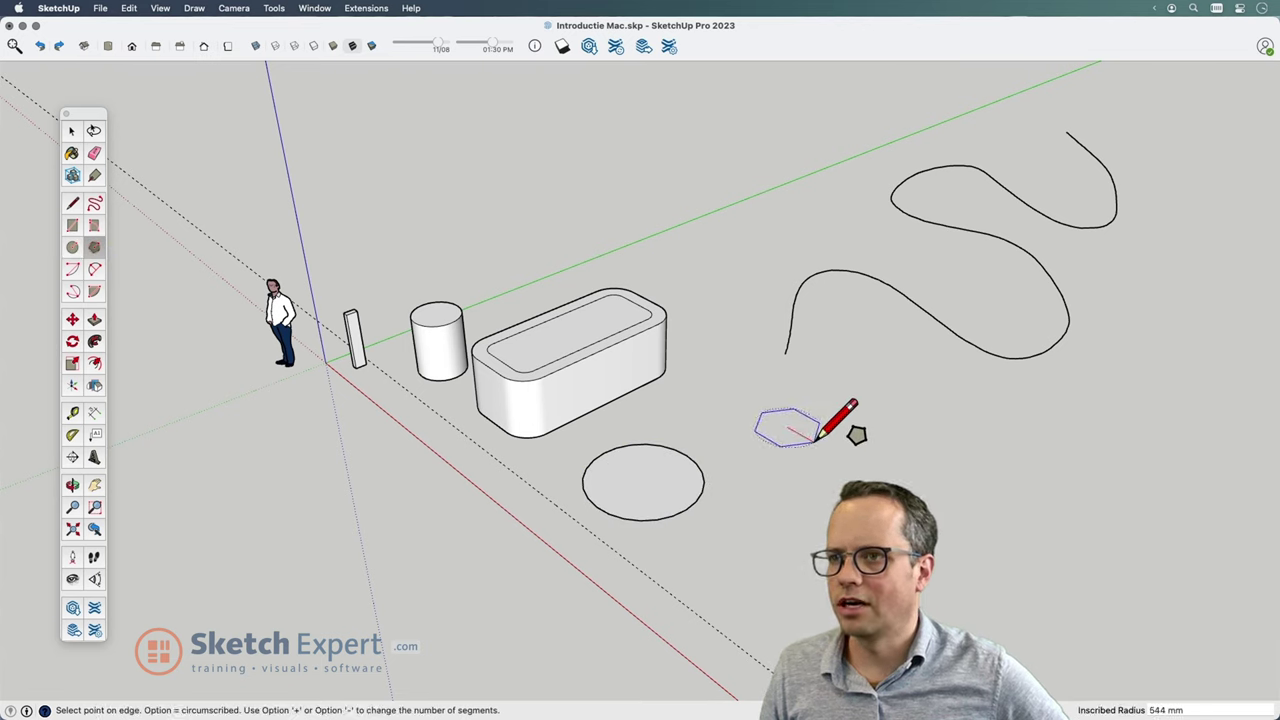
left_click(831, 436)
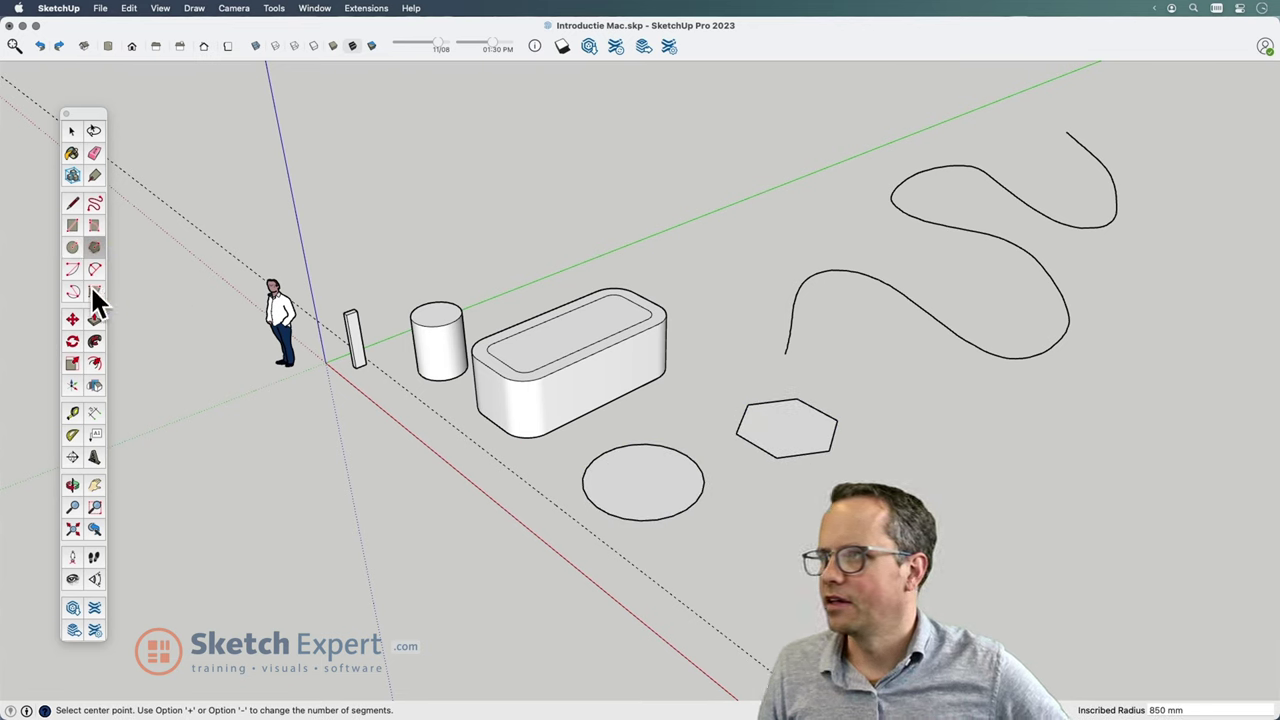
- Draw a zigzag of connected straight lines on the ground
left_click(72, 202)
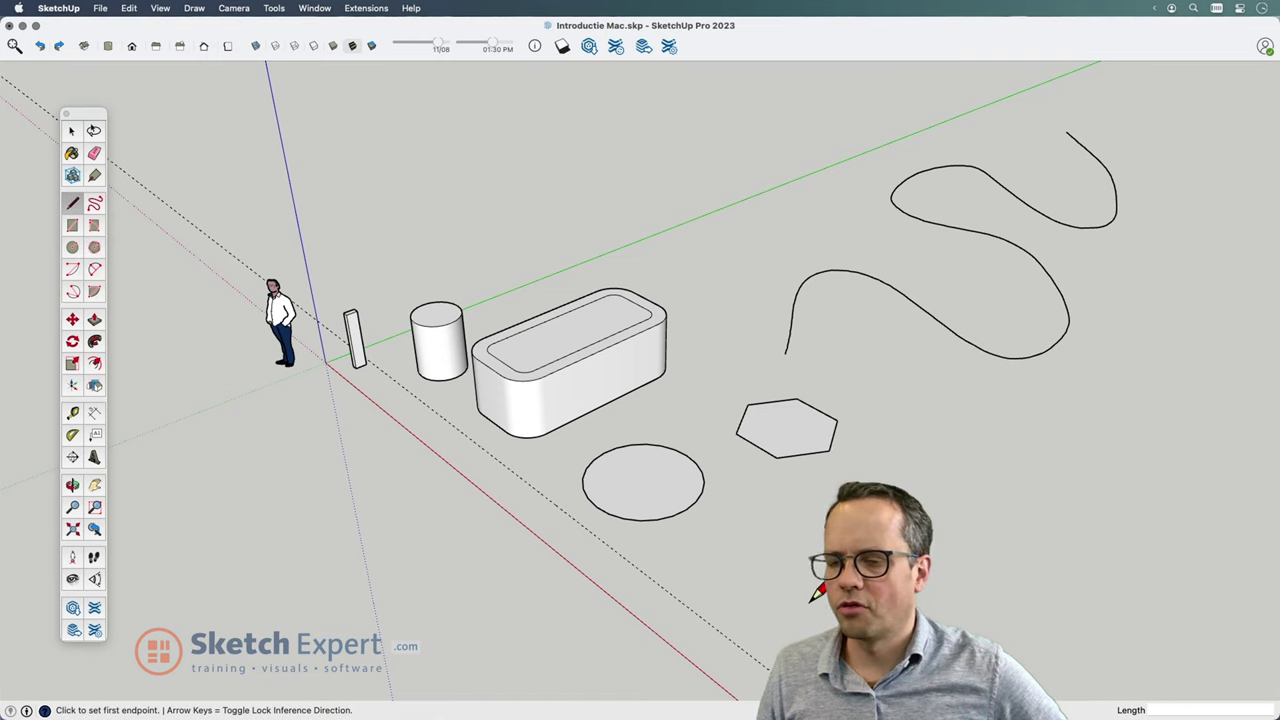
left_click(927, 509)
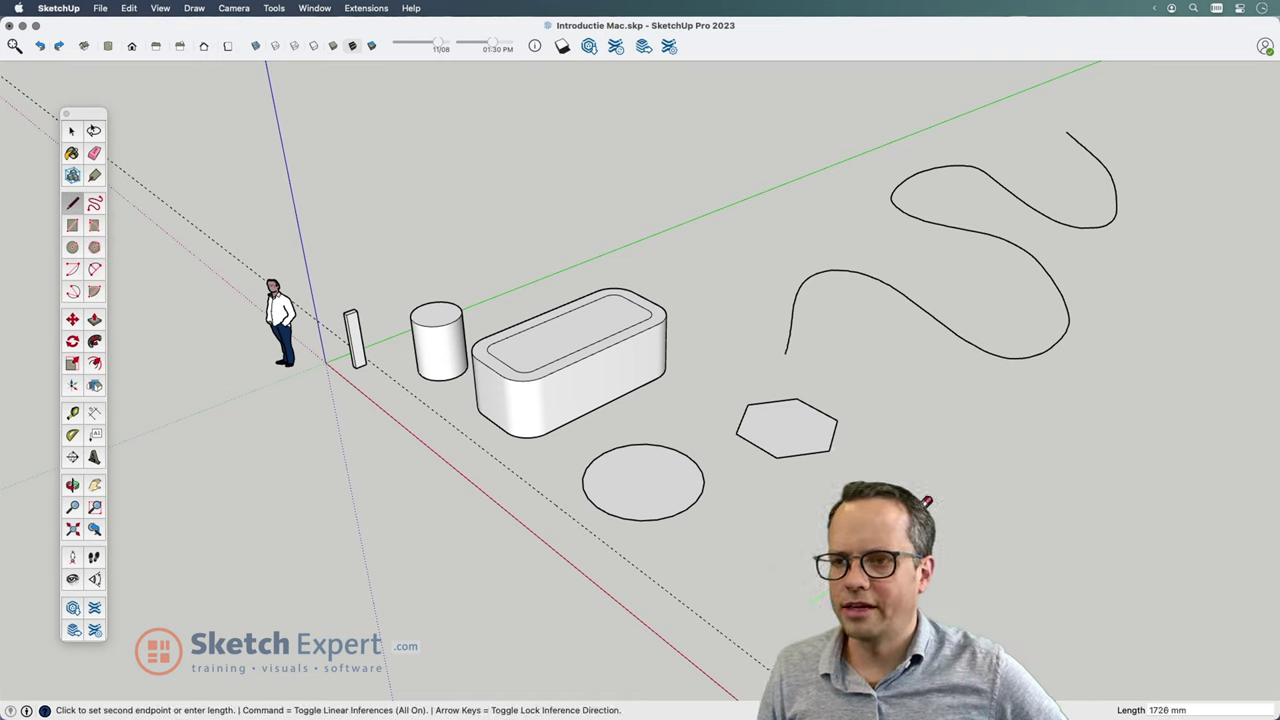
left_click(990, 528)
left_click(943, 502)
left_click(1018, 447)
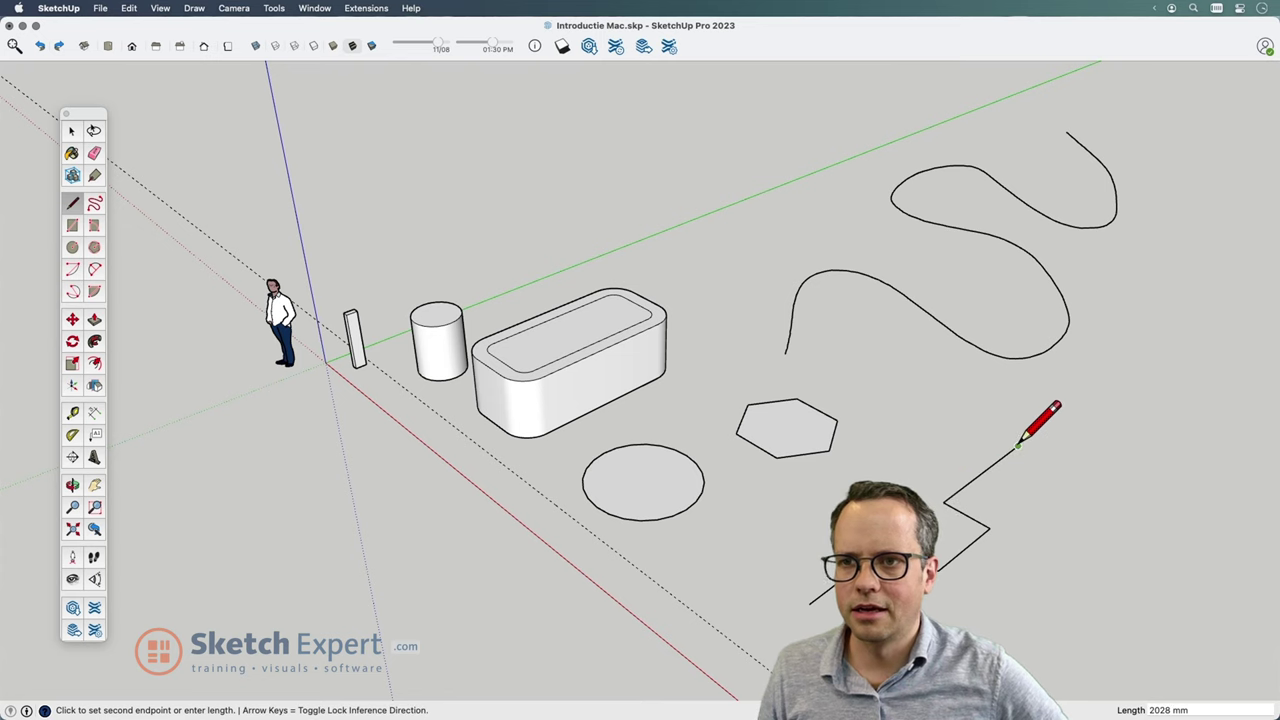
key("space")
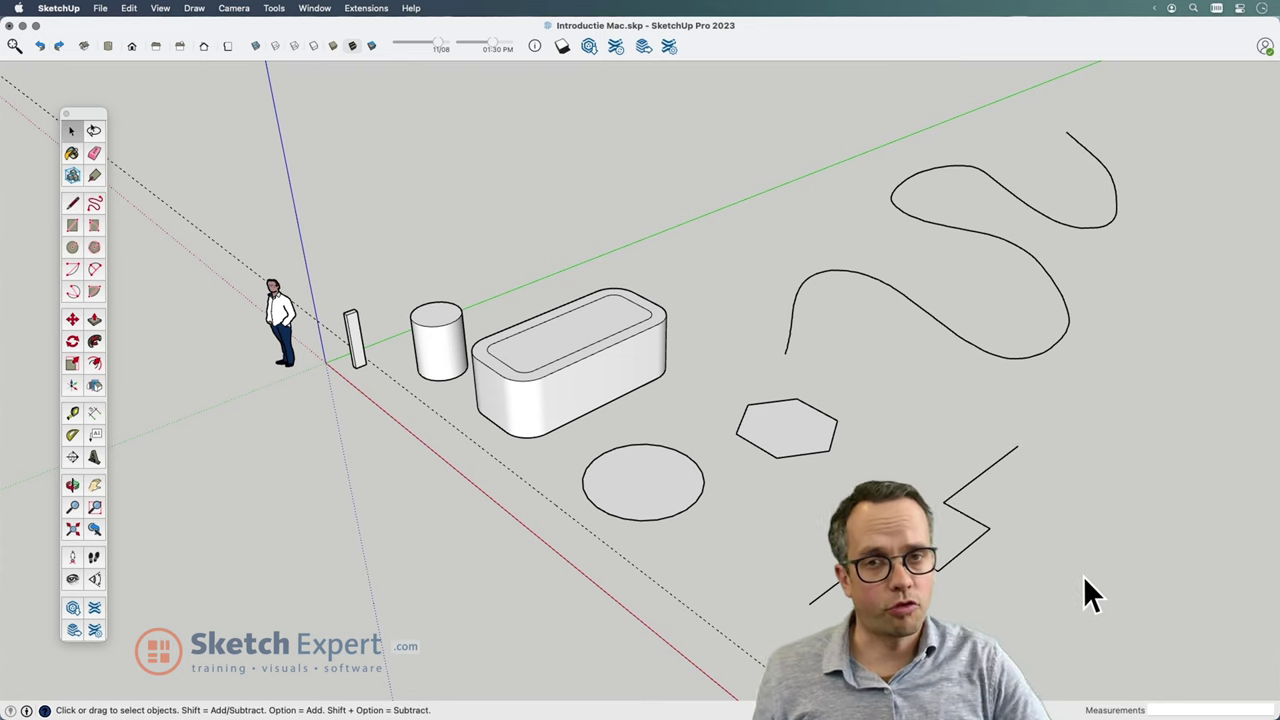
- Zoom in on the thin post and enter its group for editing
scroll(1083, 576, "up", 2)
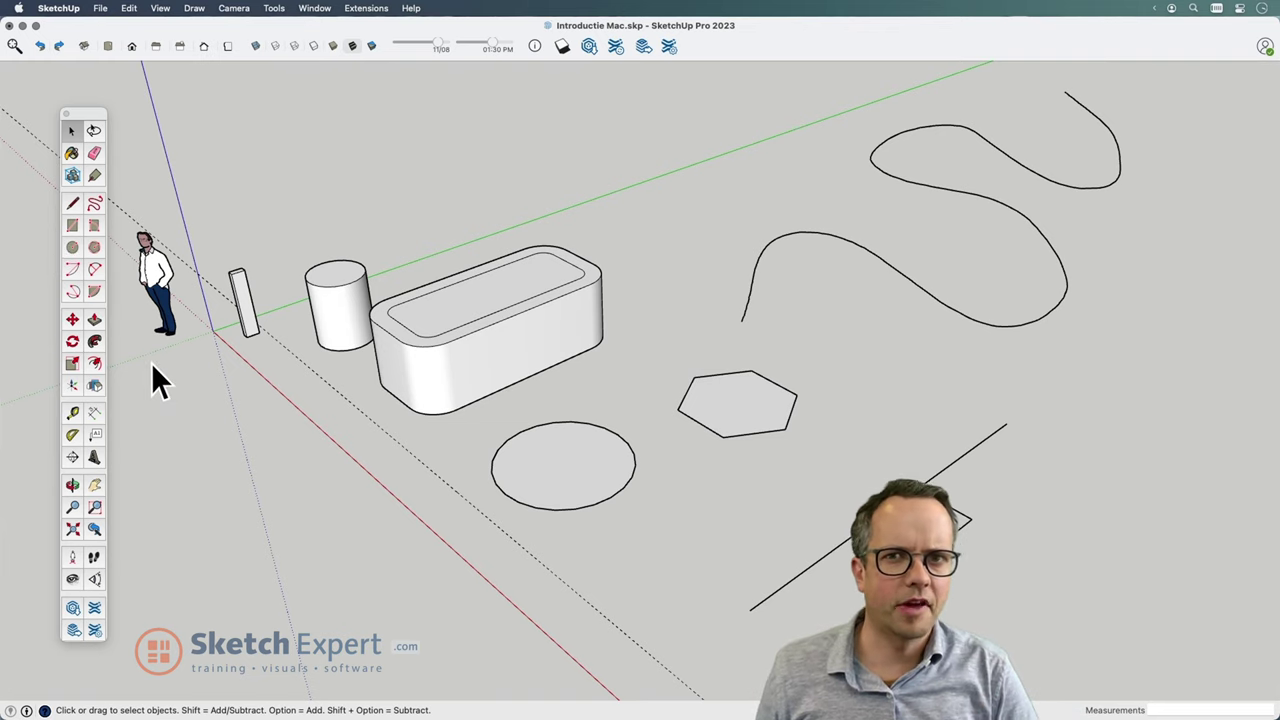
scroll(242, 332, "up", 2)
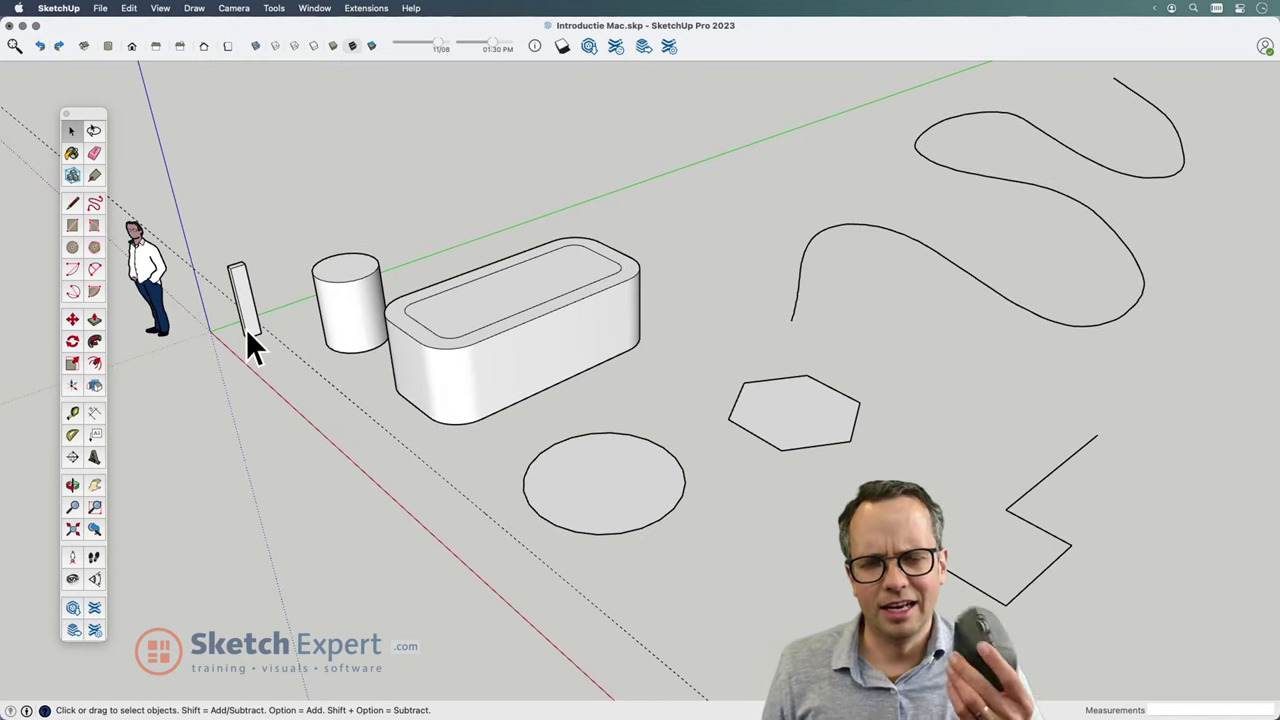
scroll(247, 333, "up", 2)
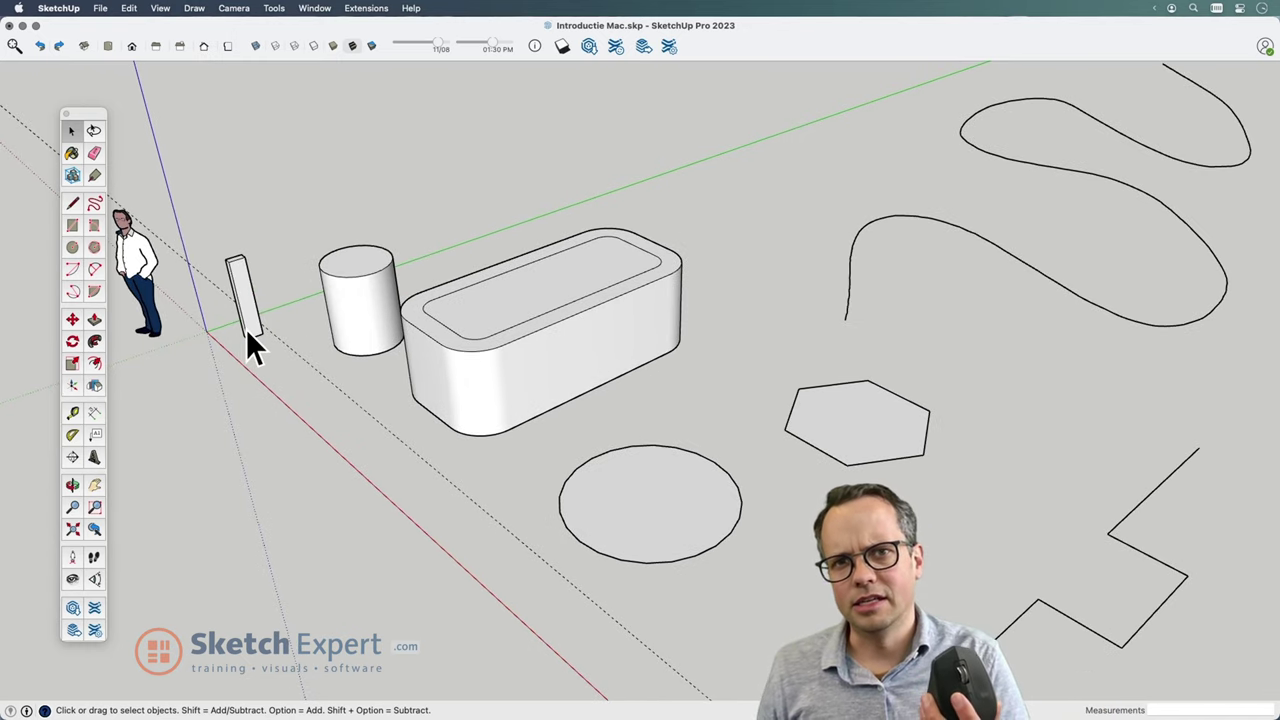
double_click(248, 333)
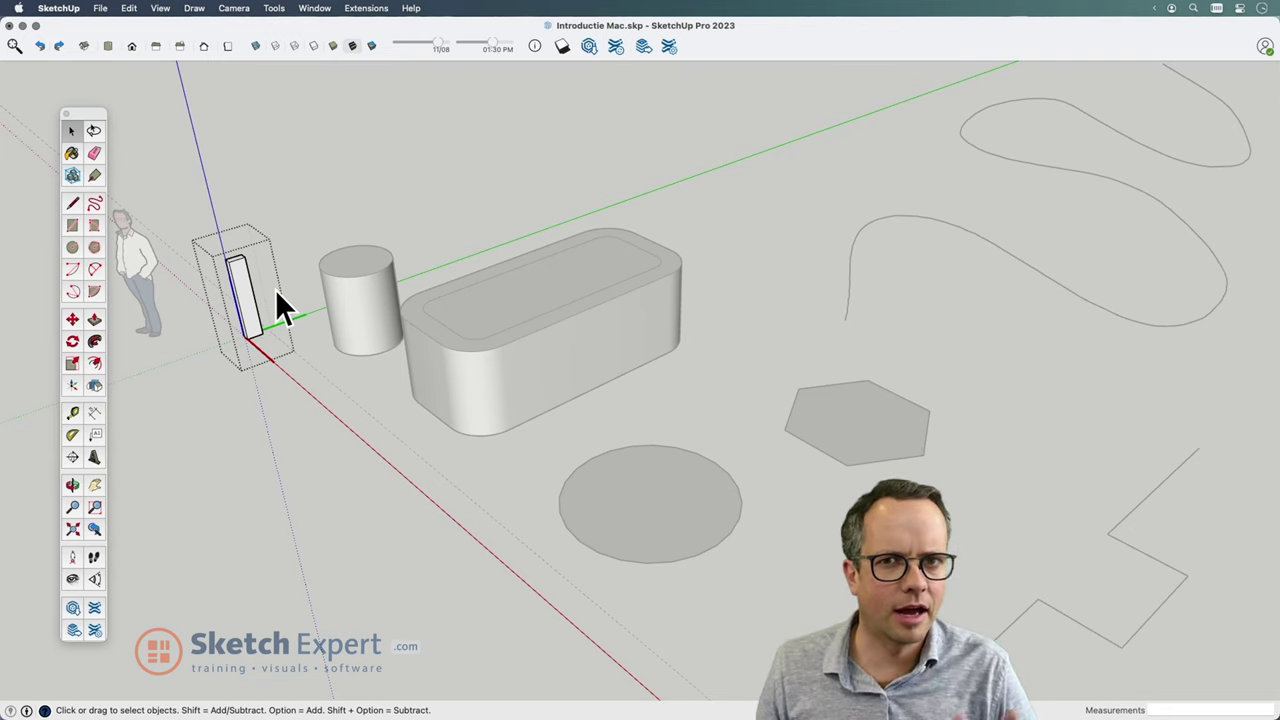
- Select the thin panel in the post group, exit the group, and review the whole model
left_click(238, 265)
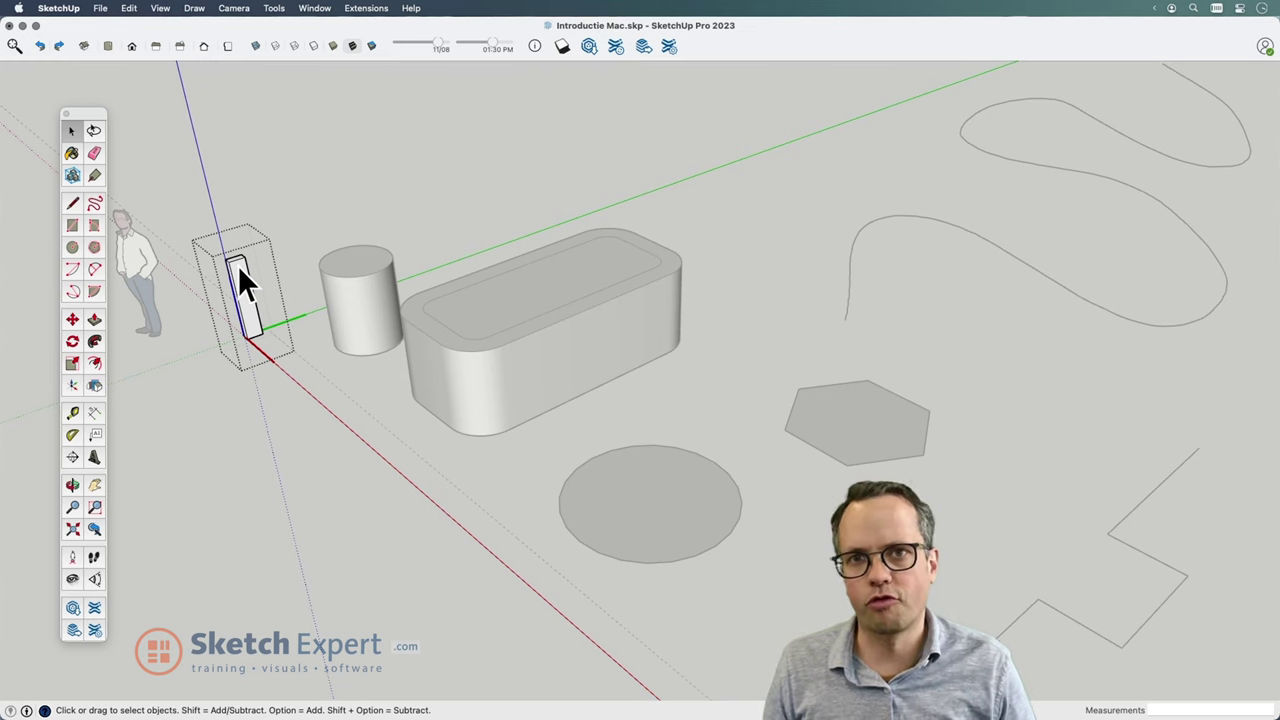
scroll(238, 265, "down", 1)
scroll(238, 265, "down", 1)
scroll(245, 285, "down", 1)
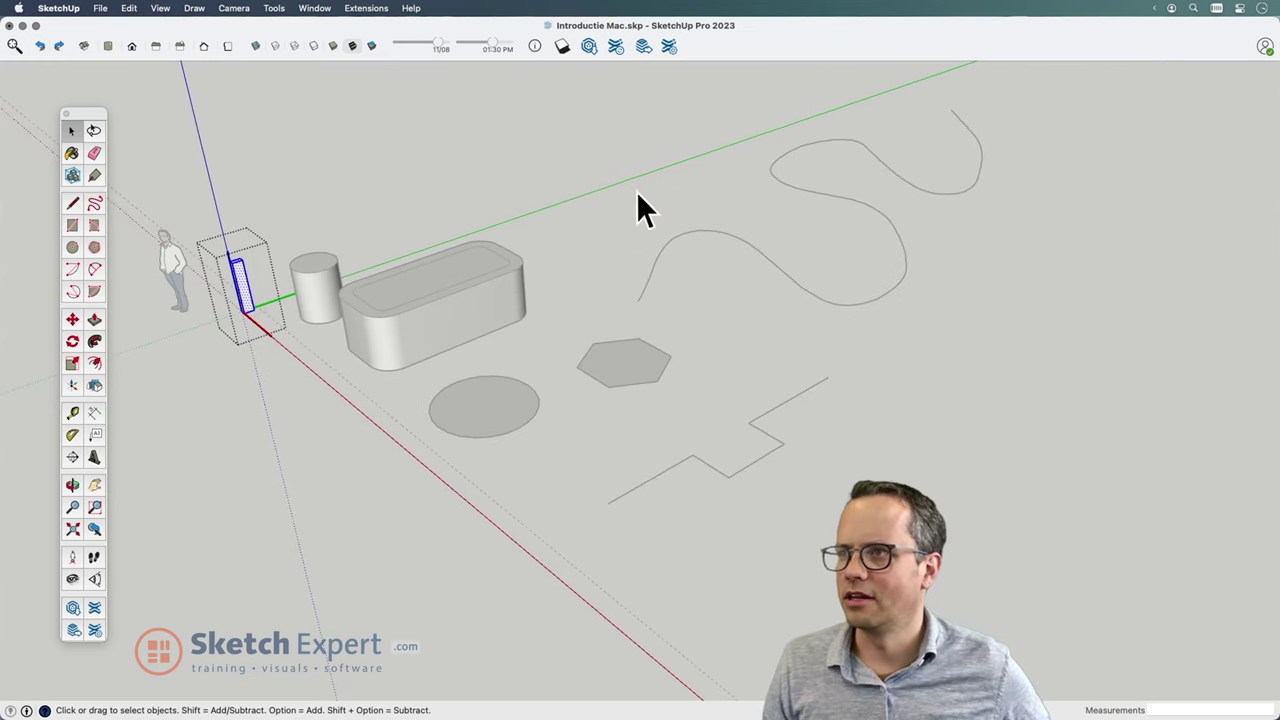
left_click(549, 201)
middle_click_drag(366, 157, 449, 251)
scroll(637, 388, "down", 2)
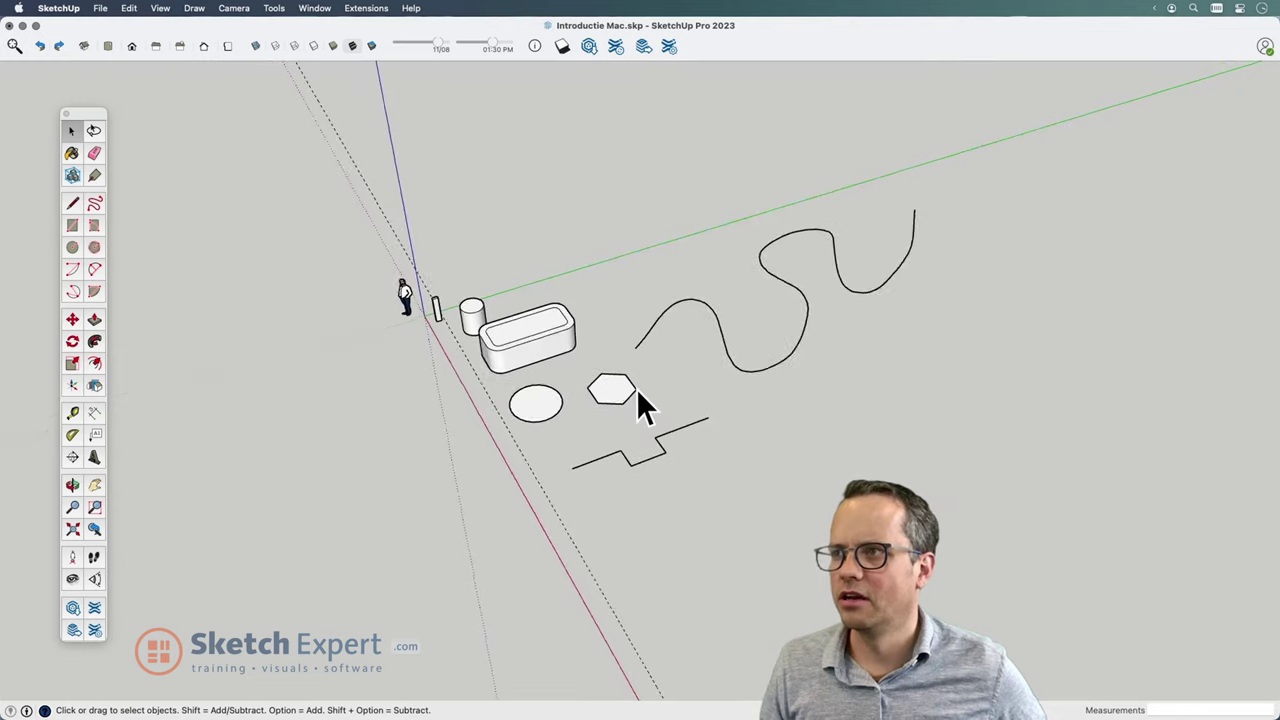
scroll(647, 230, "up", 1)
scroll(647, 230, "up", 2)
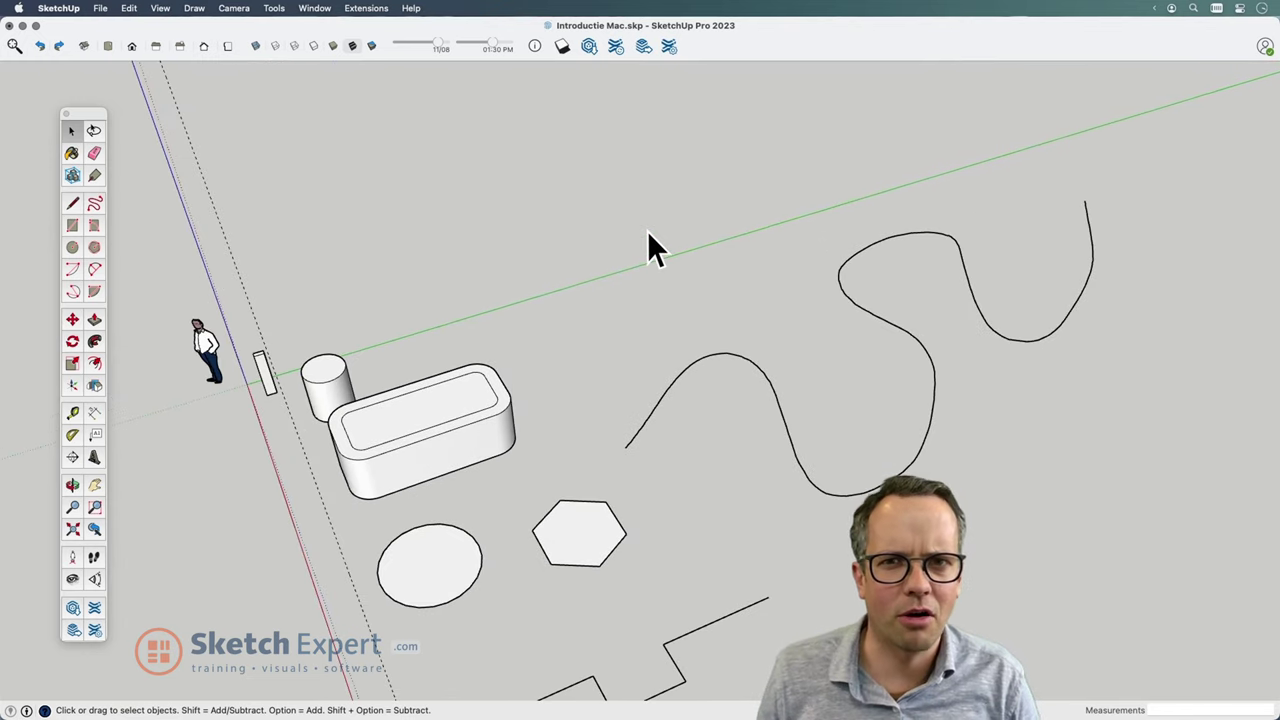